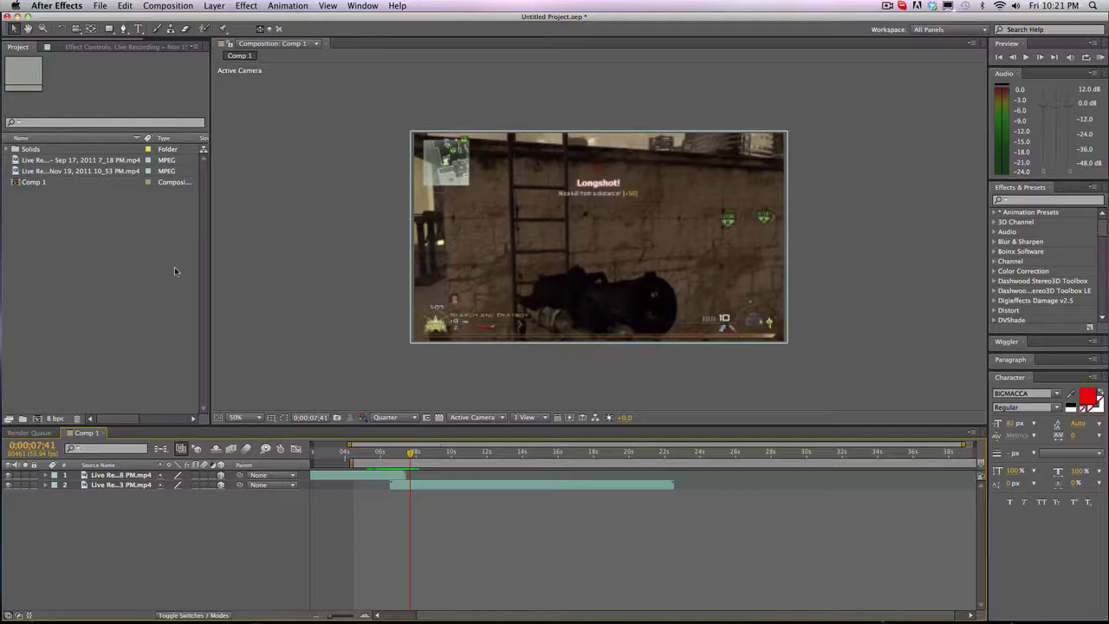
Scrub through the flip transition and play a preview of it
left_click(404, 452)
left_click_drag(403, 453, 438, 451)
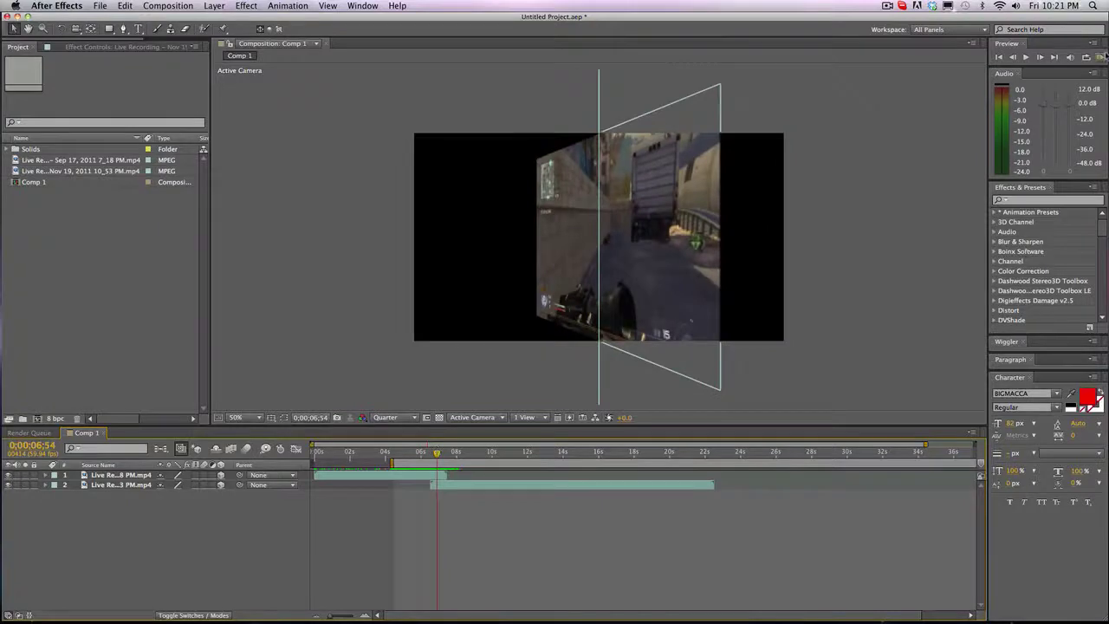
left_click(1099, 57)
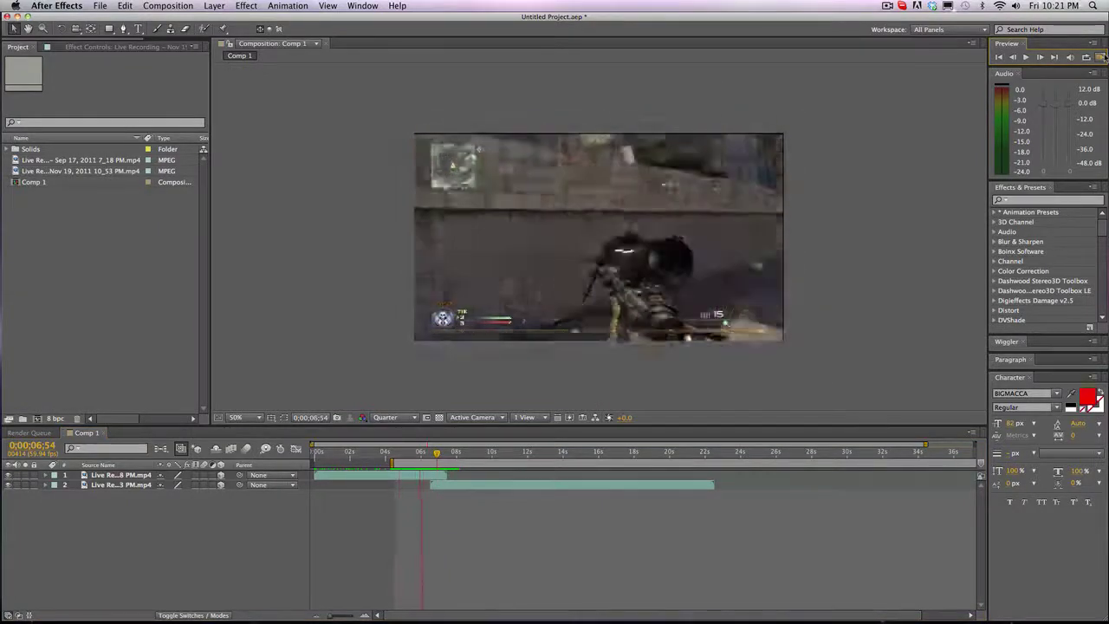
left_click(503, 397)
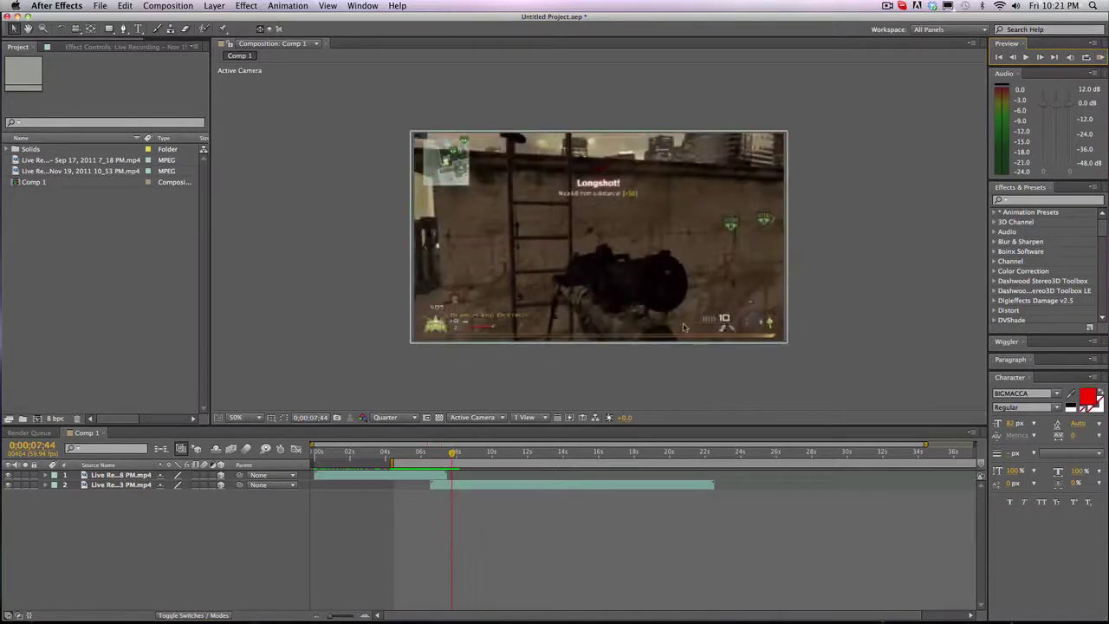
left_click(431, 452)
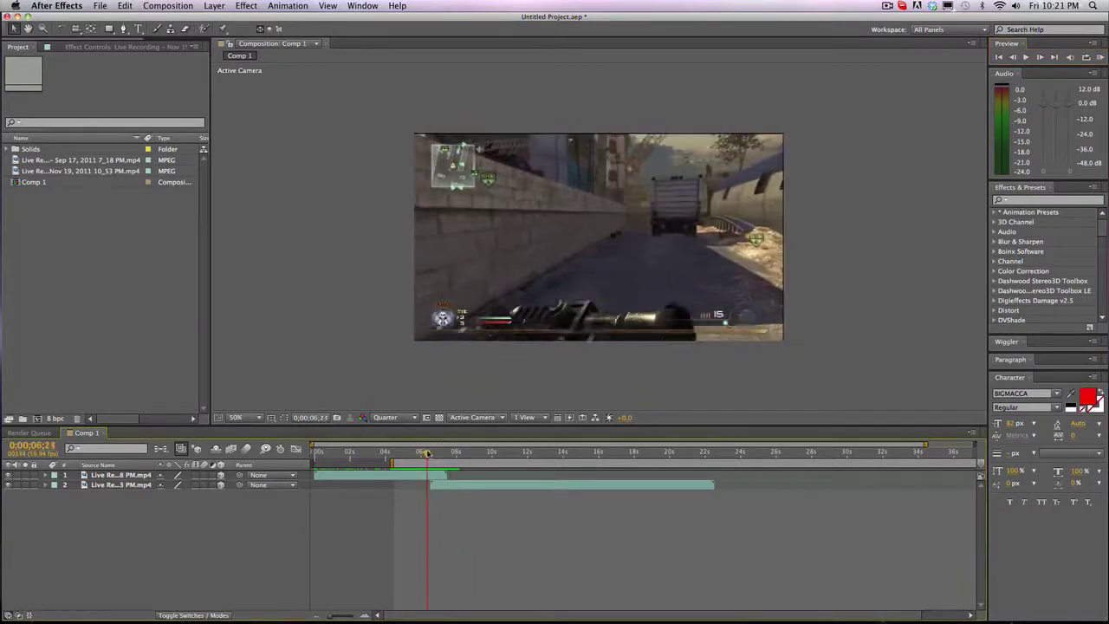
left_click_drag(430, 452, 425, 452)
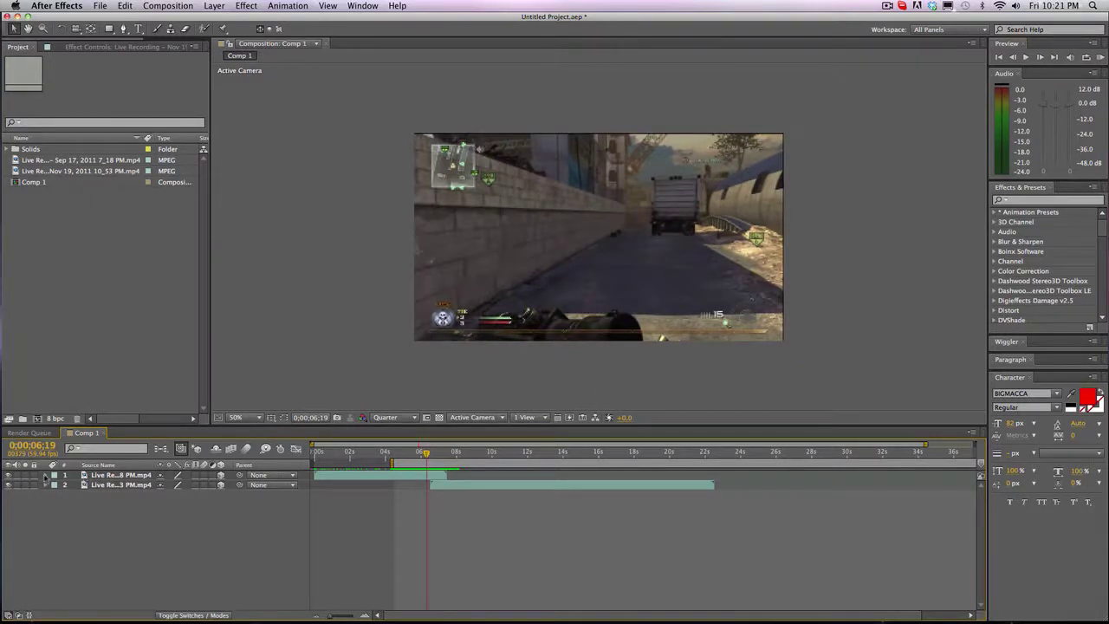
Toggle the 3D switches of the first and second clips off and back on
left_click(45, 475)
left_click(58, 486)
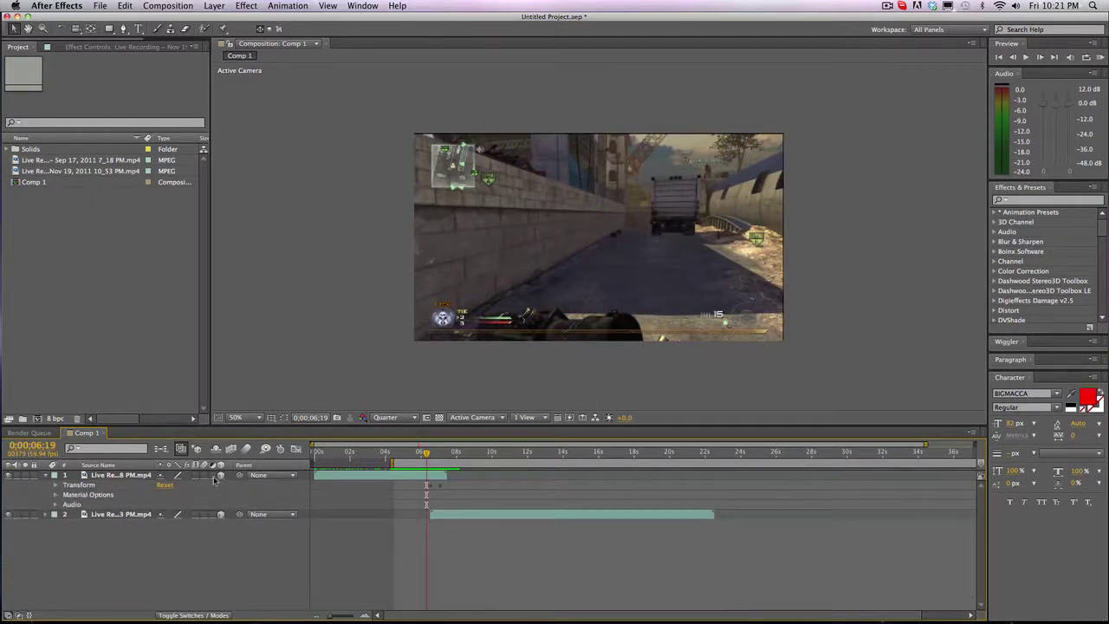
left_click(220, 476)
left_click(221, 504)
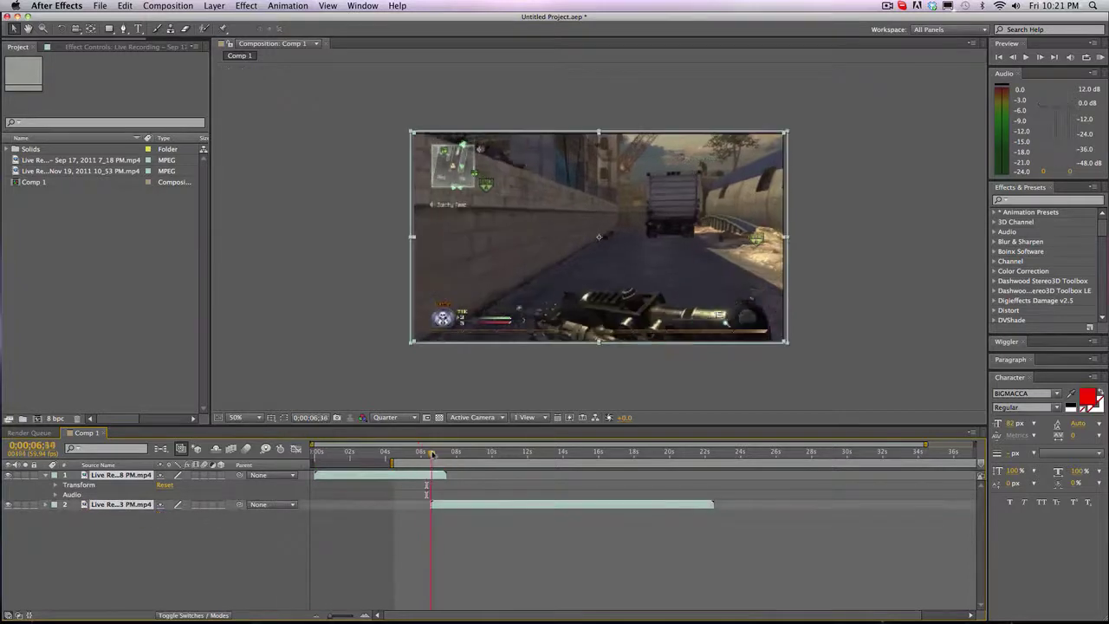
left_click(221, 475)
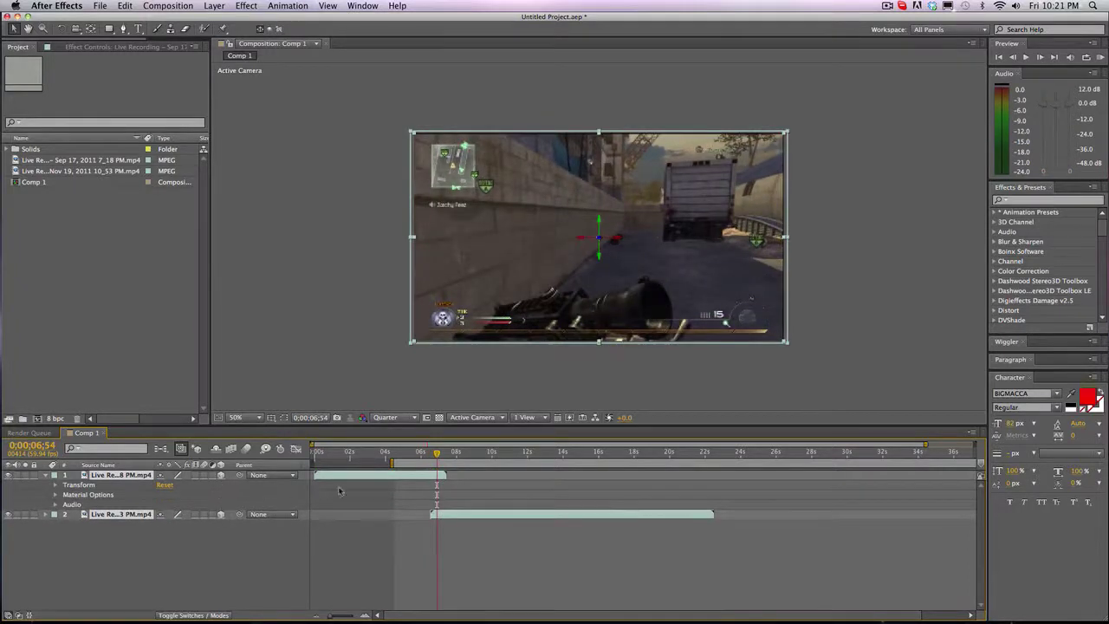
left_click(57, 485)
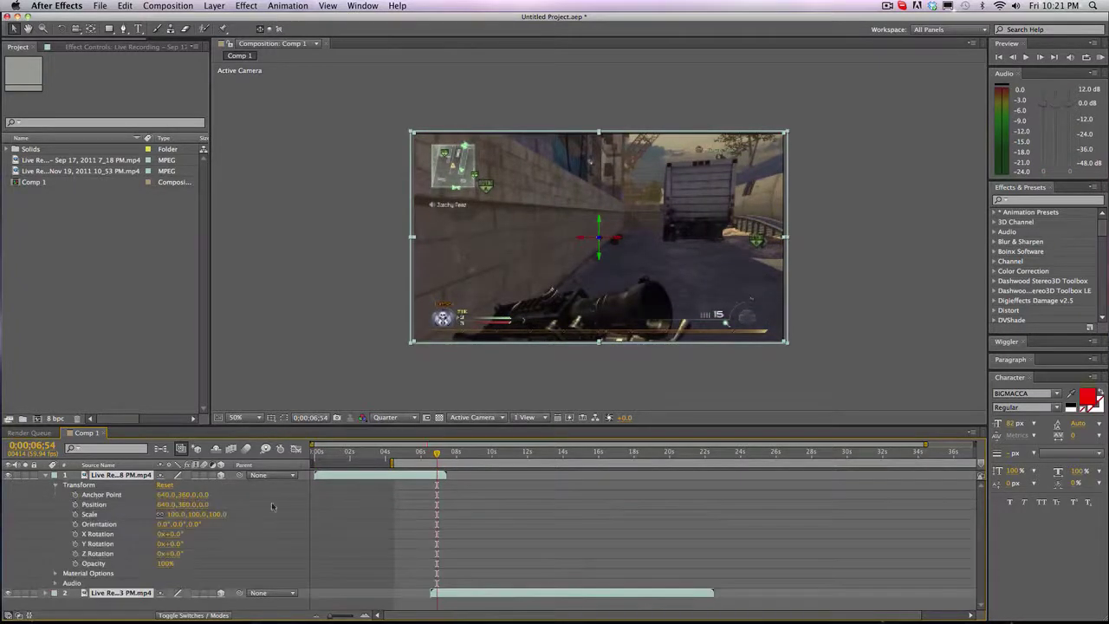
left_click(45, 474)
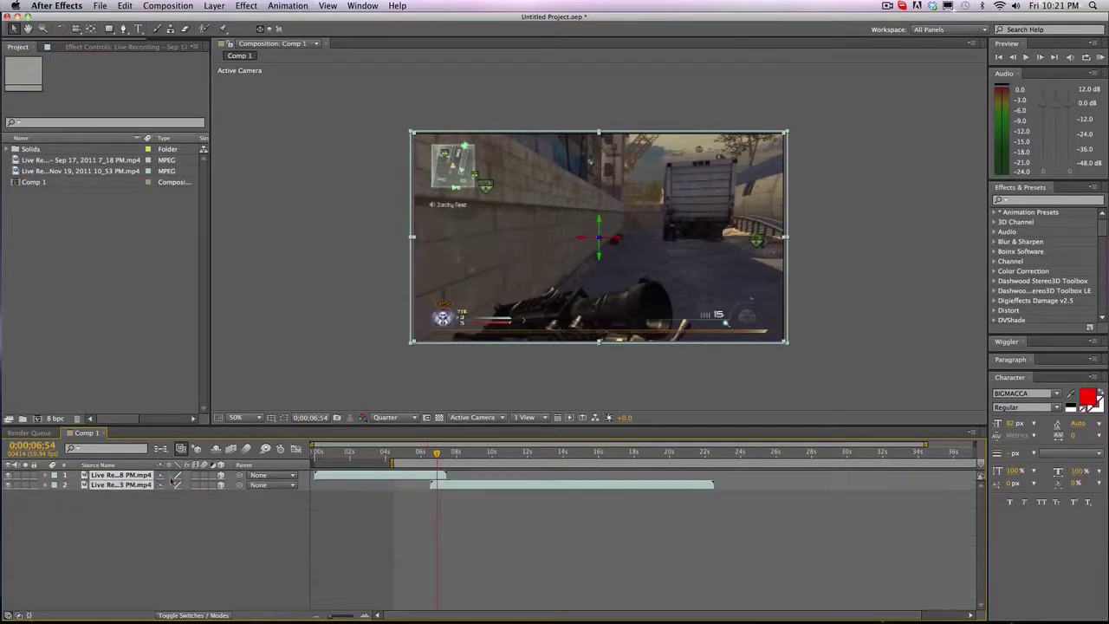
Select both clip layers and make them both 3D layers
left_click(222, 475)
left_click(218, 539)
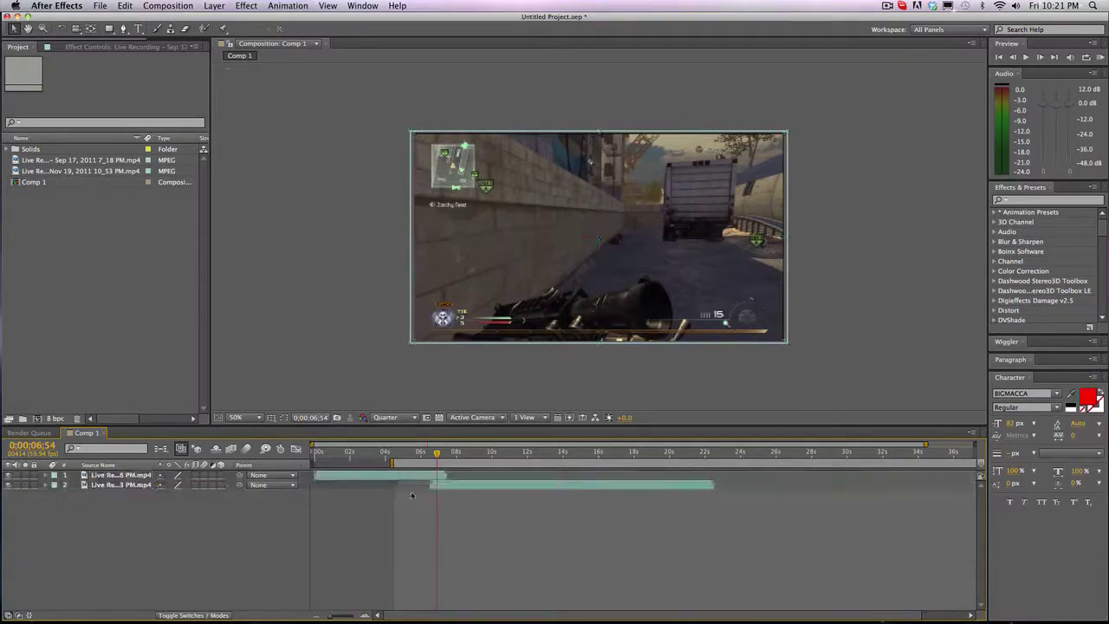
left_click_drag(121, 520, 118, 472)
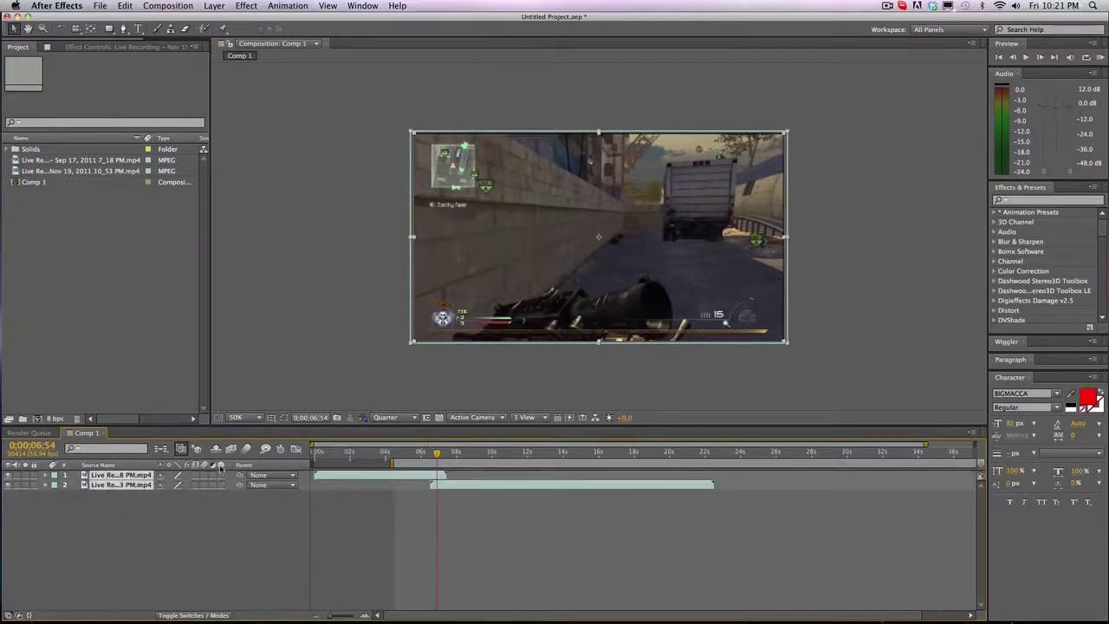
left_click(221, 475)
left_click(237, 533)
left_click(142, 472)
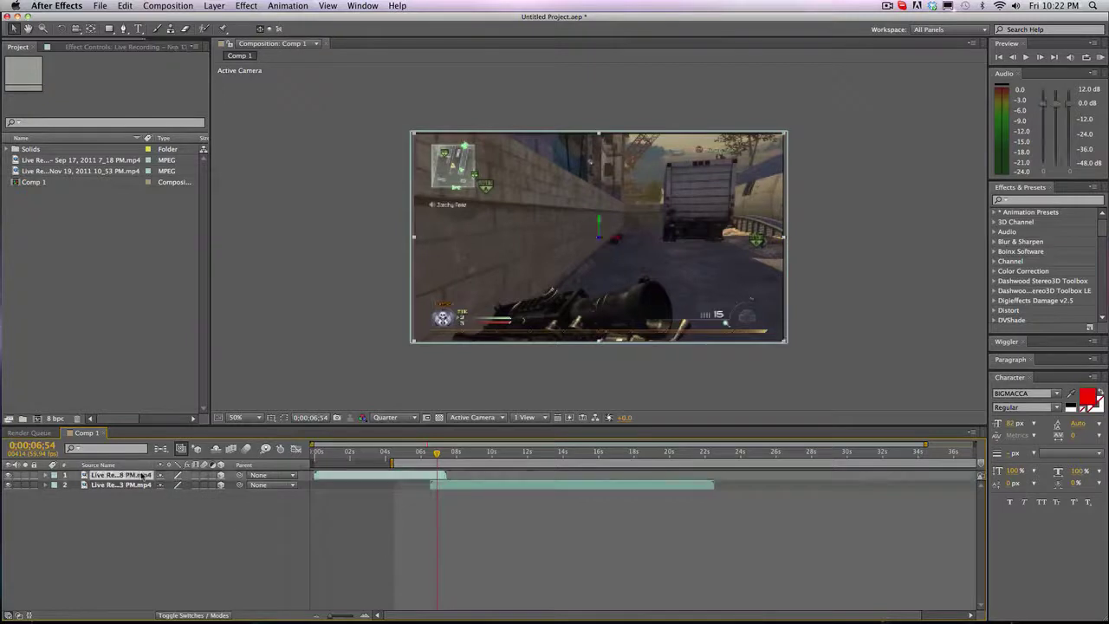
left_click(45, 475)
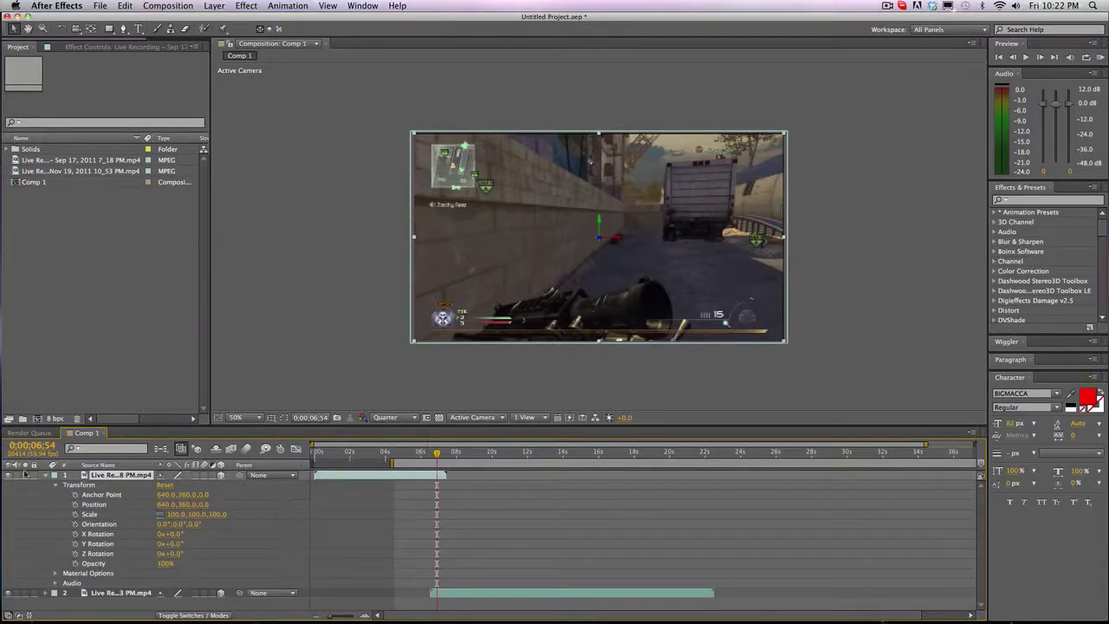
left_click(45, 475)
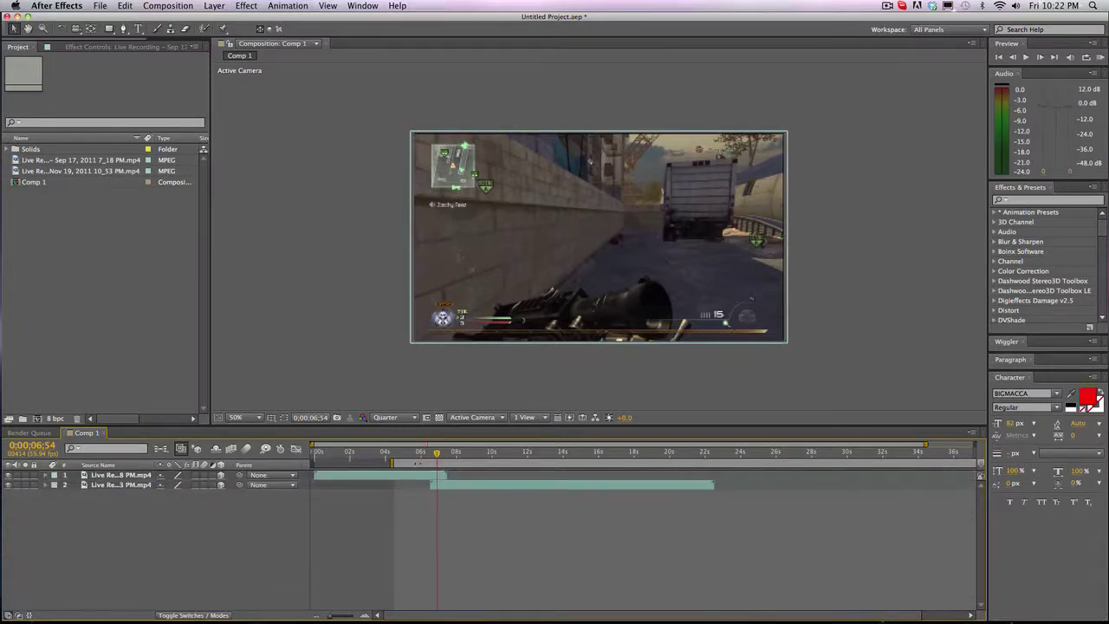
Set the second clip's Z Rotation to 0° where it begins
left_click_drag(438, 453, 447, 453)
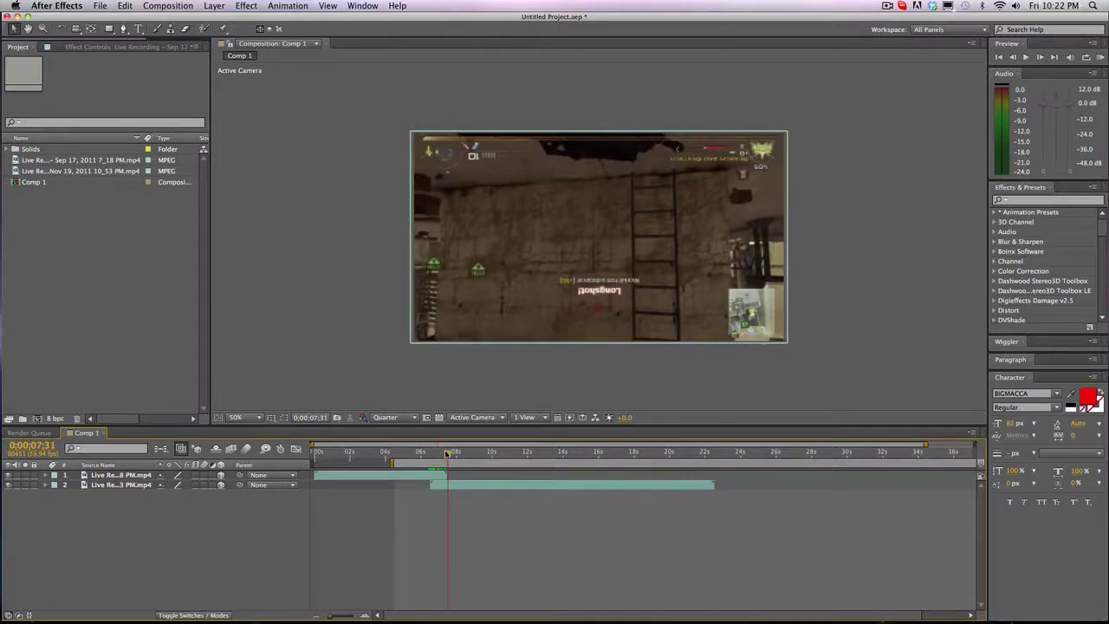
left_click_drag(447, 453, 431, 453)
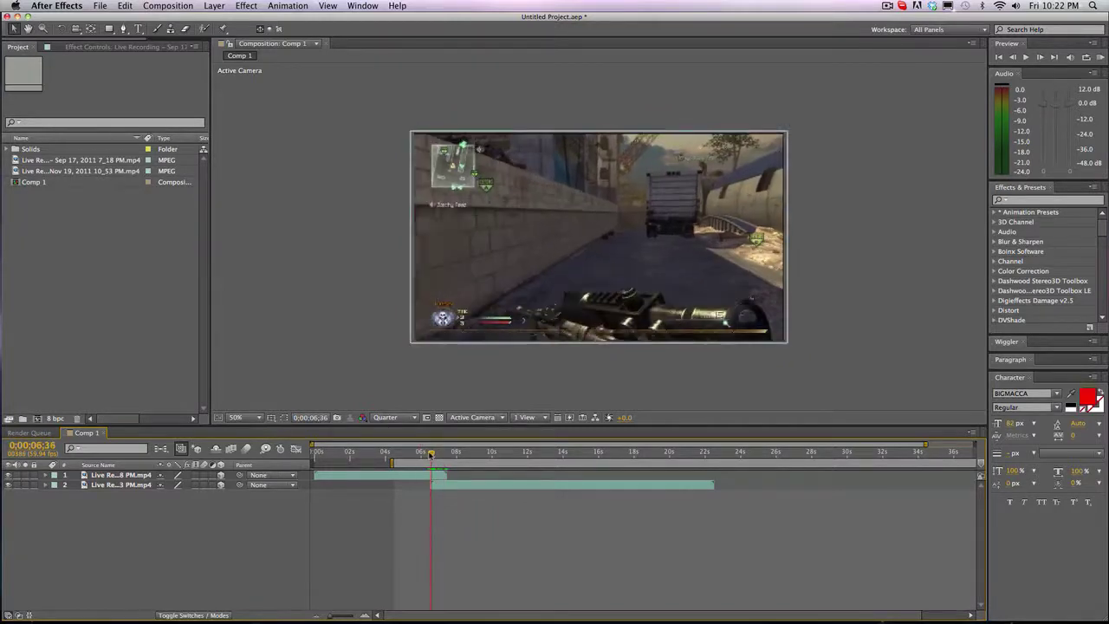
left_click(47, 484)
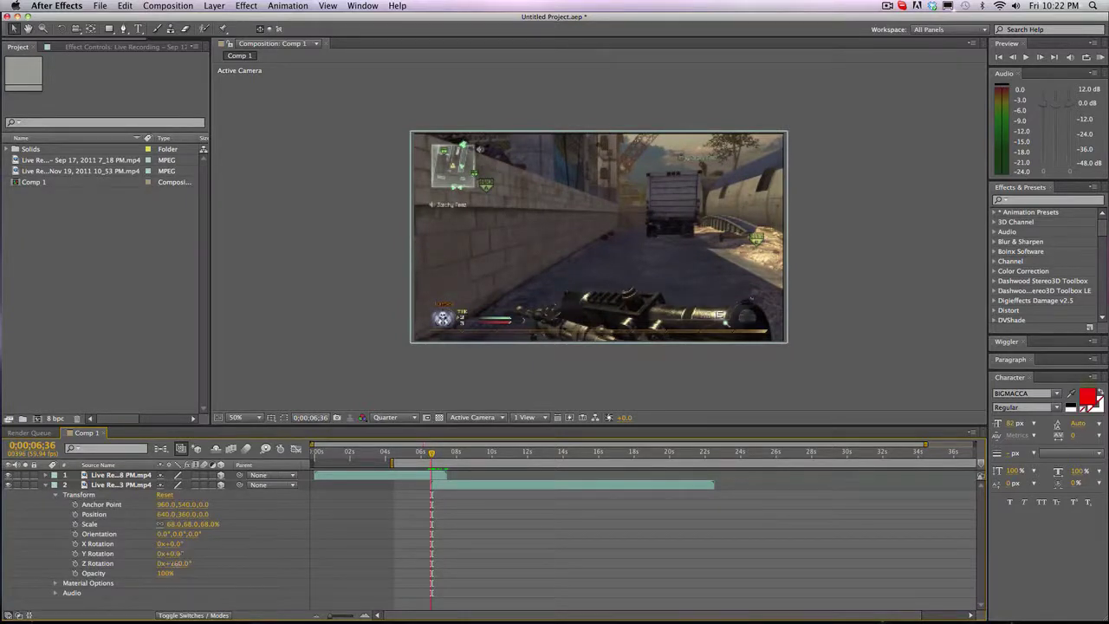
left_click(184, 563)
key("Return")
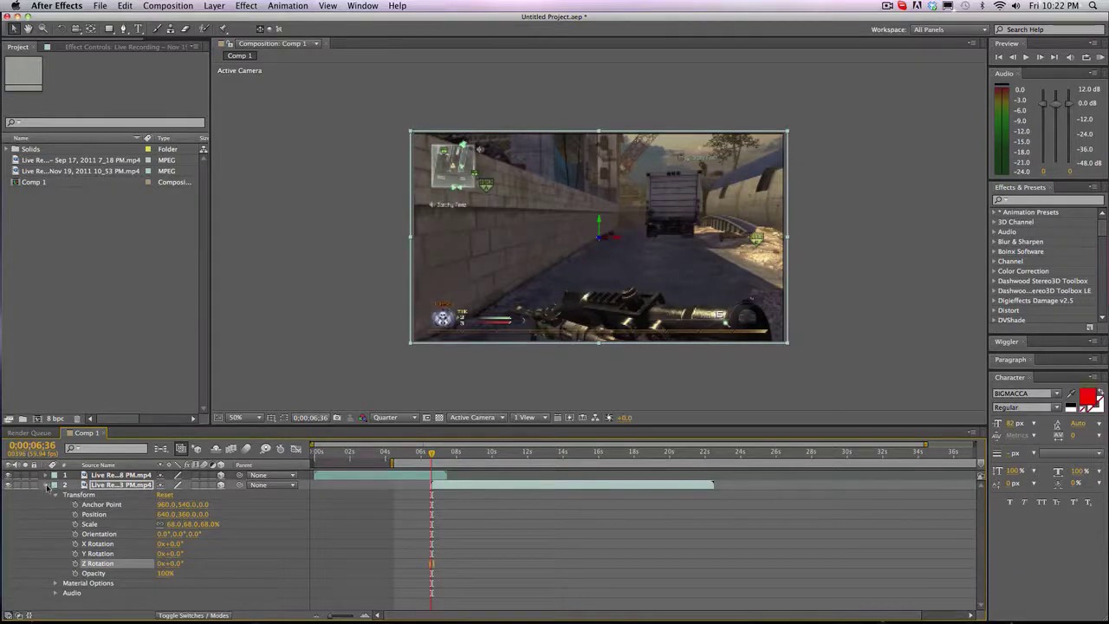
left_click(47, 484)
left_click(47, 474)
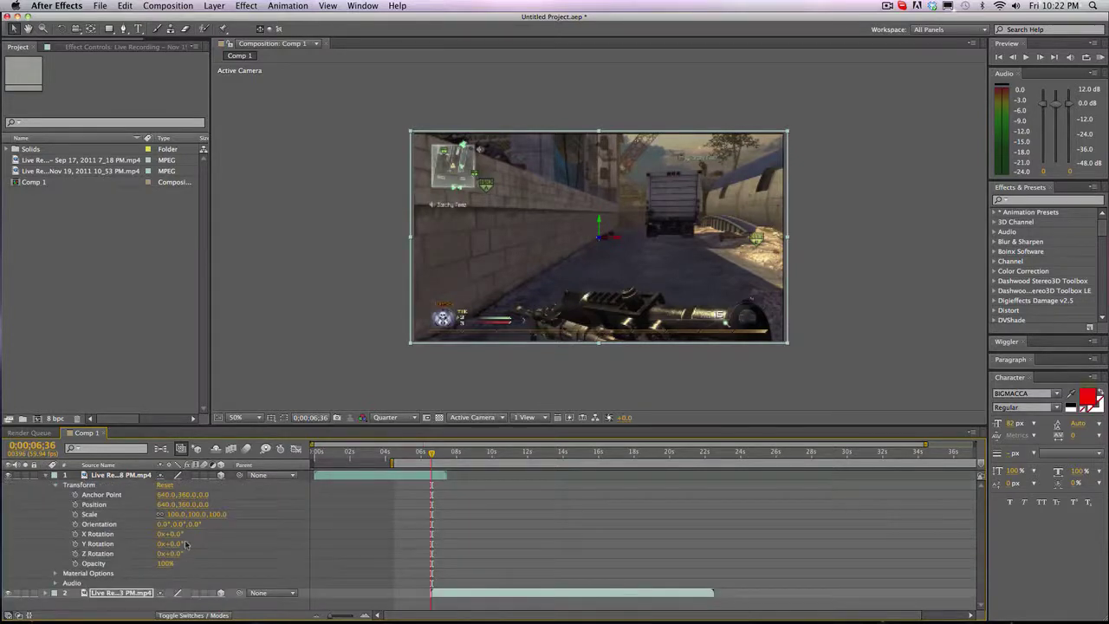
mouse_move(431, 453)
left_mouse_down()
mouse_move(441, 453)
mouse_move(429, 453)
left_mouse_up()
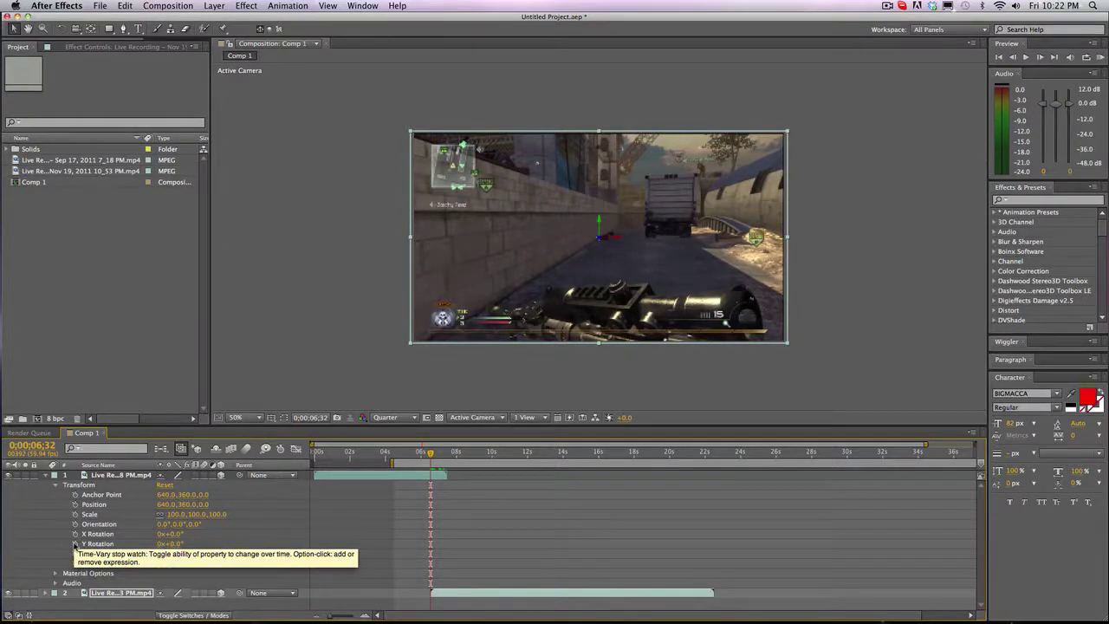
Start keyframing the first clip's Y Rotation and zoom the timeline to frames near 6;52
left_click(75, 543)
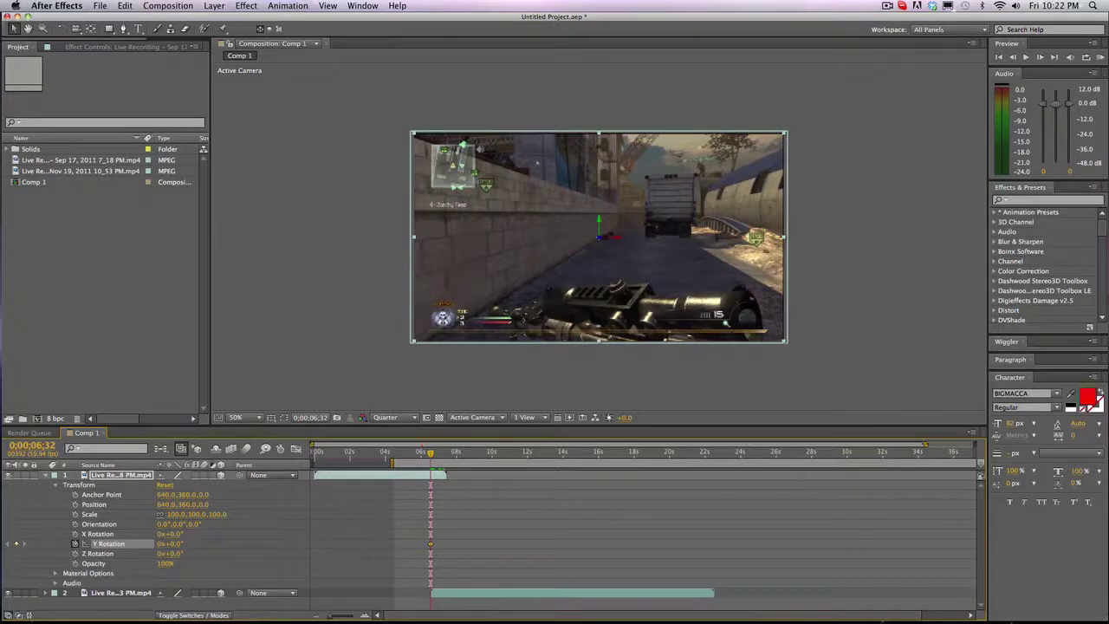
left_click_drag(925, 443, 691, 444)
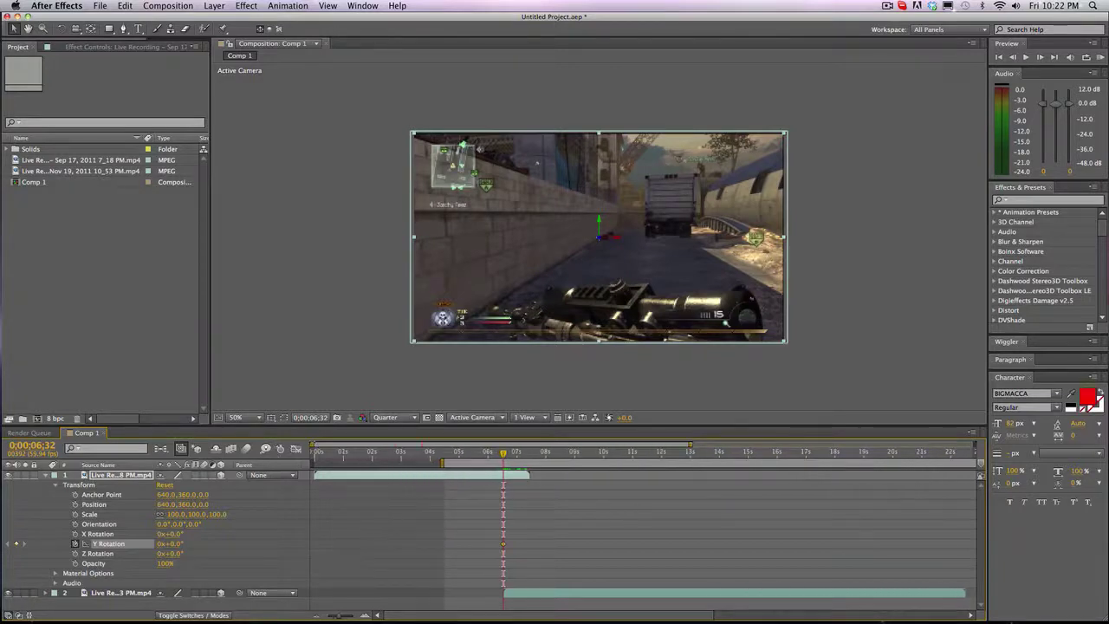
left_click_drag(313, 443, 451, 443)
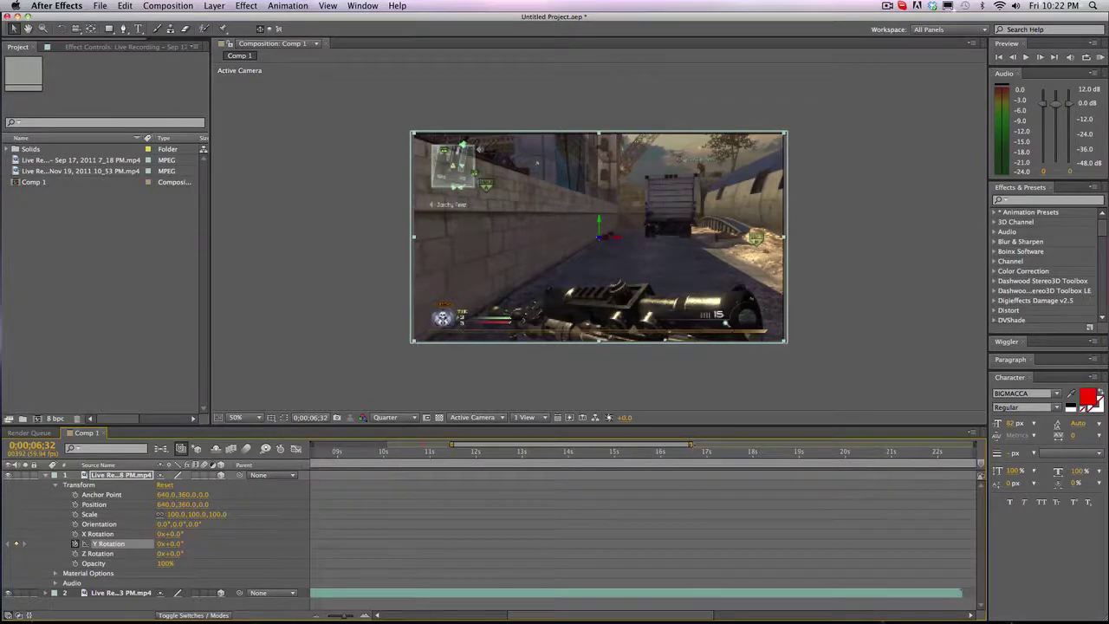
left_click_drag(694, 446, 445, 451)
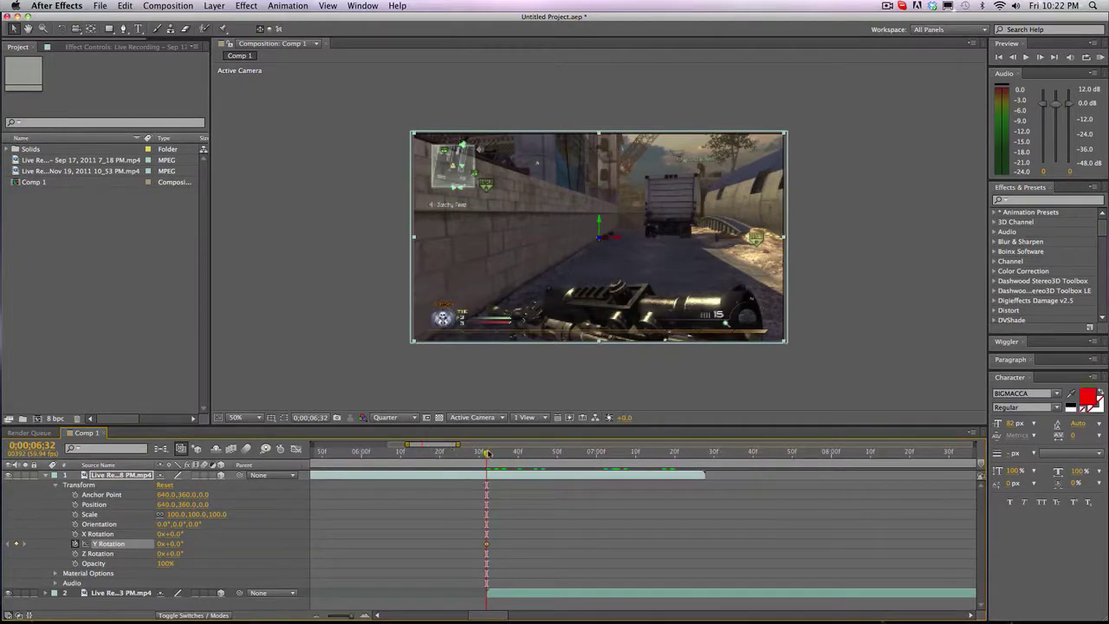
left_click(560, 453)
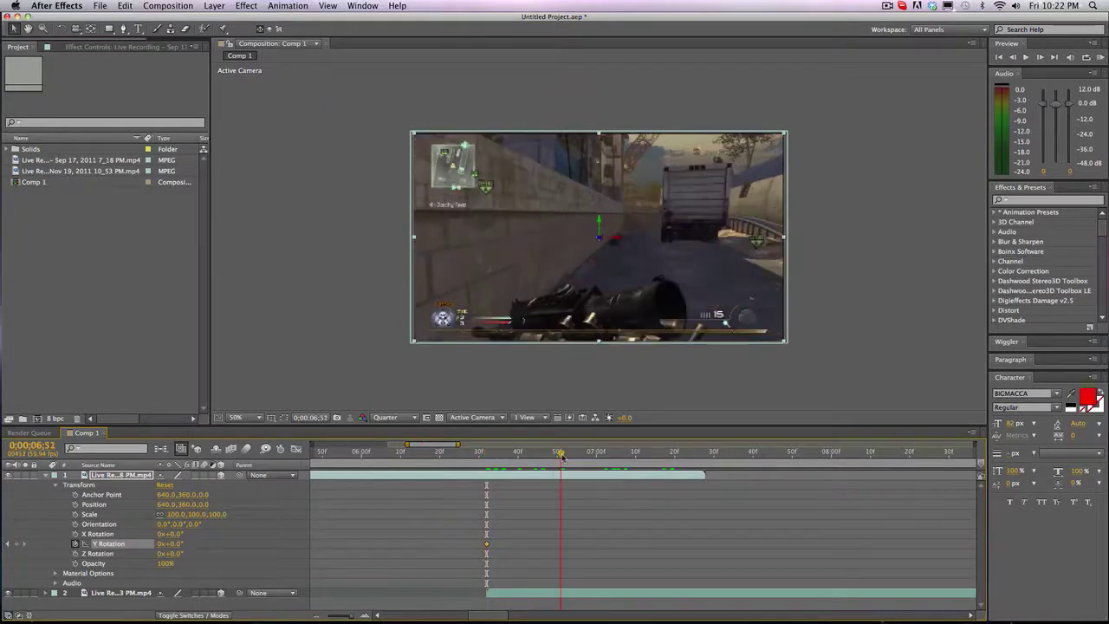
left_click(563, 452)
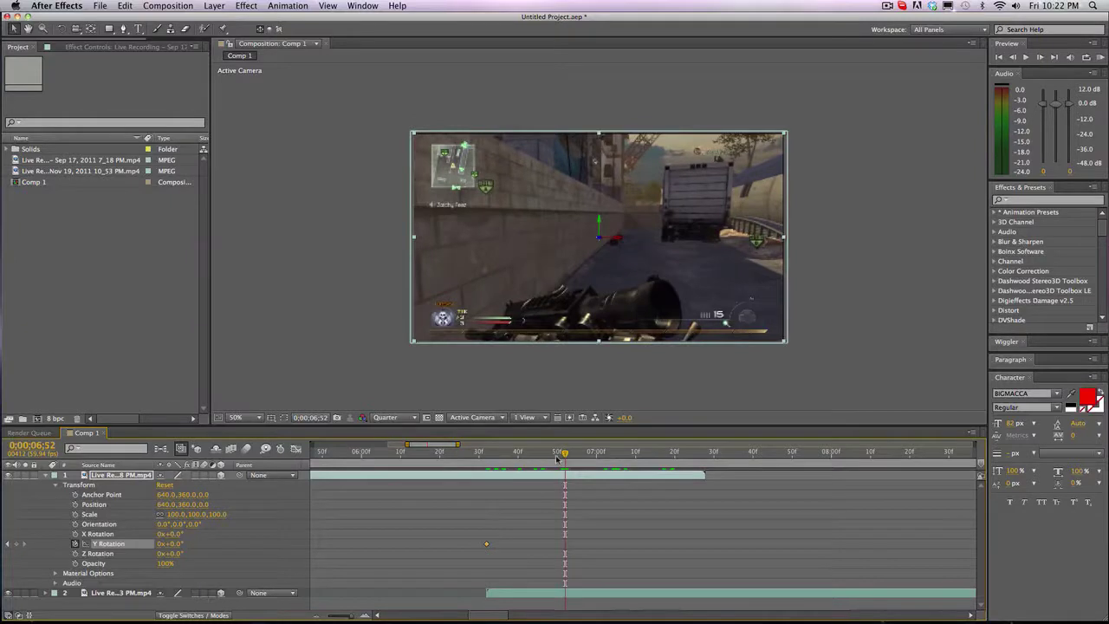
Set the first clip's Y Rotation to 90° at 0;00;06;52
left_click(176, 544)
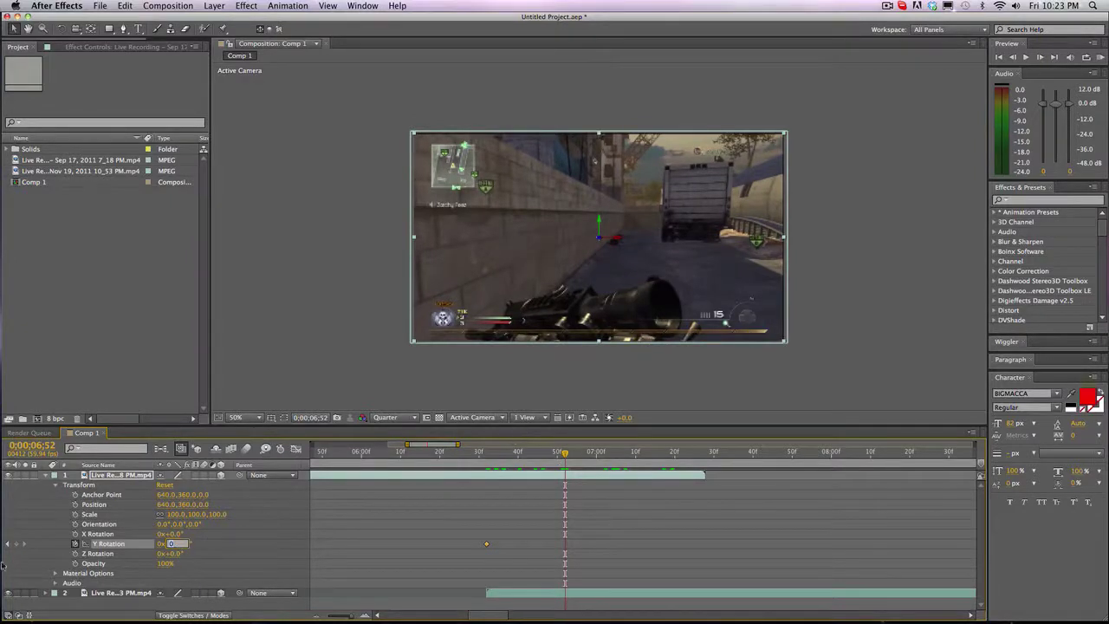
left_click(8, 544)
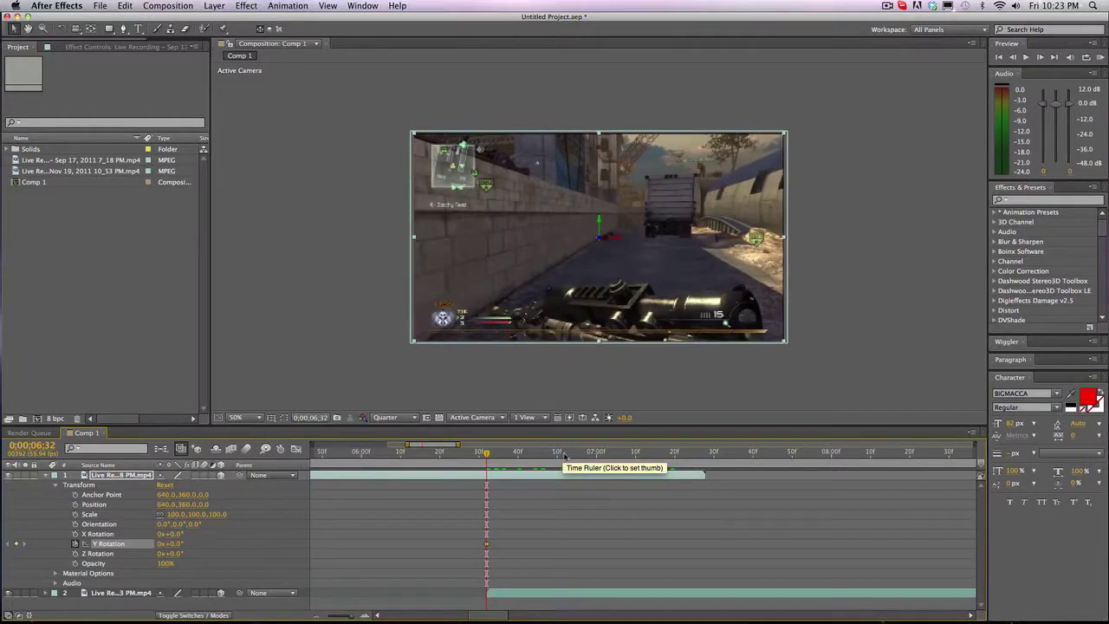
left_click(564, 452)
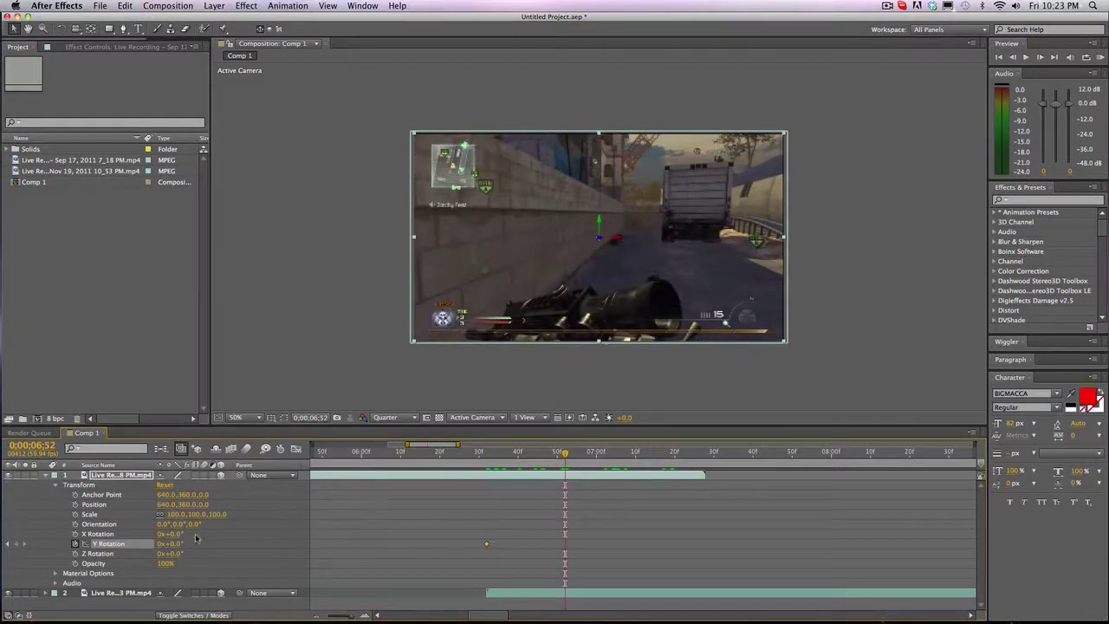
left_click(174, 544)
type("90")
key("Return")
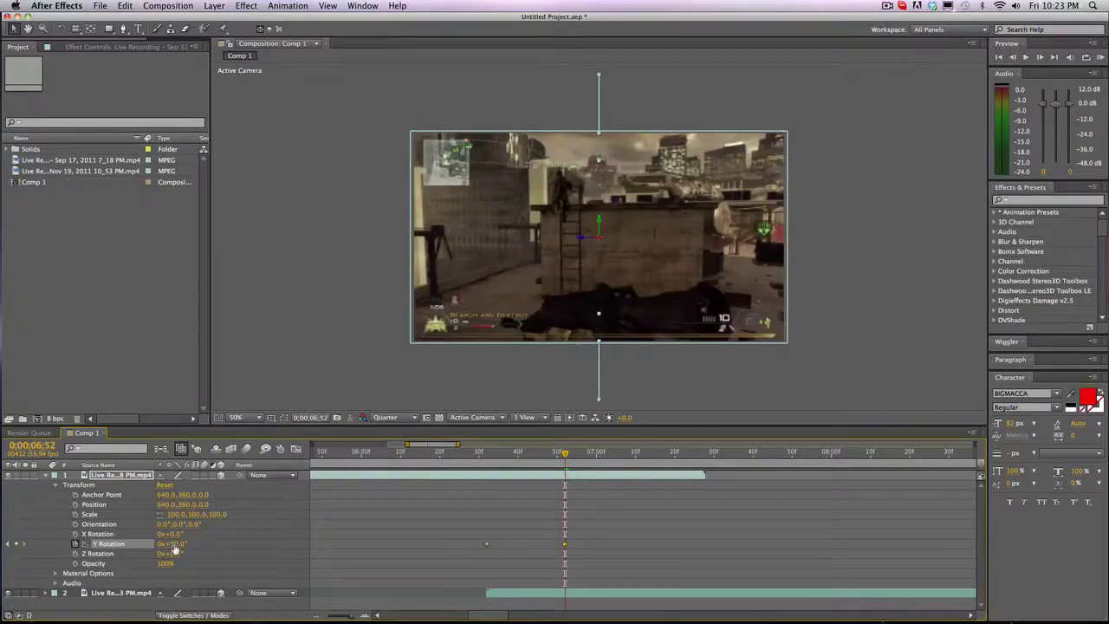
Hide the second clip to watch the first clip turn, then show it again
left_click(8, 593)
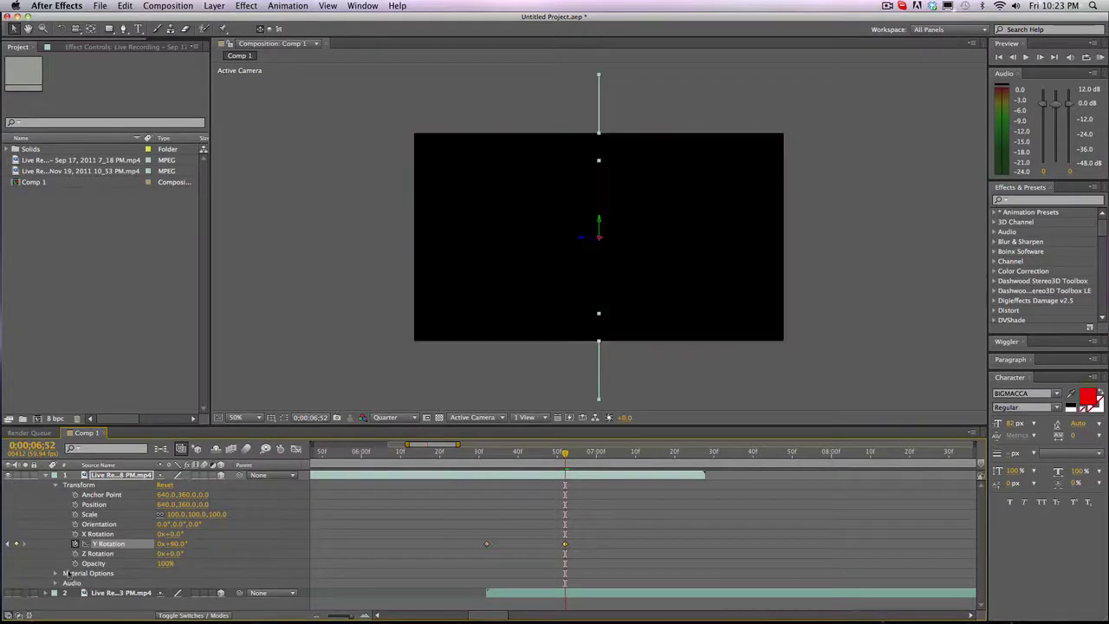
left_click_drag(512, 453, 563, 450)
left_click(8, 592)
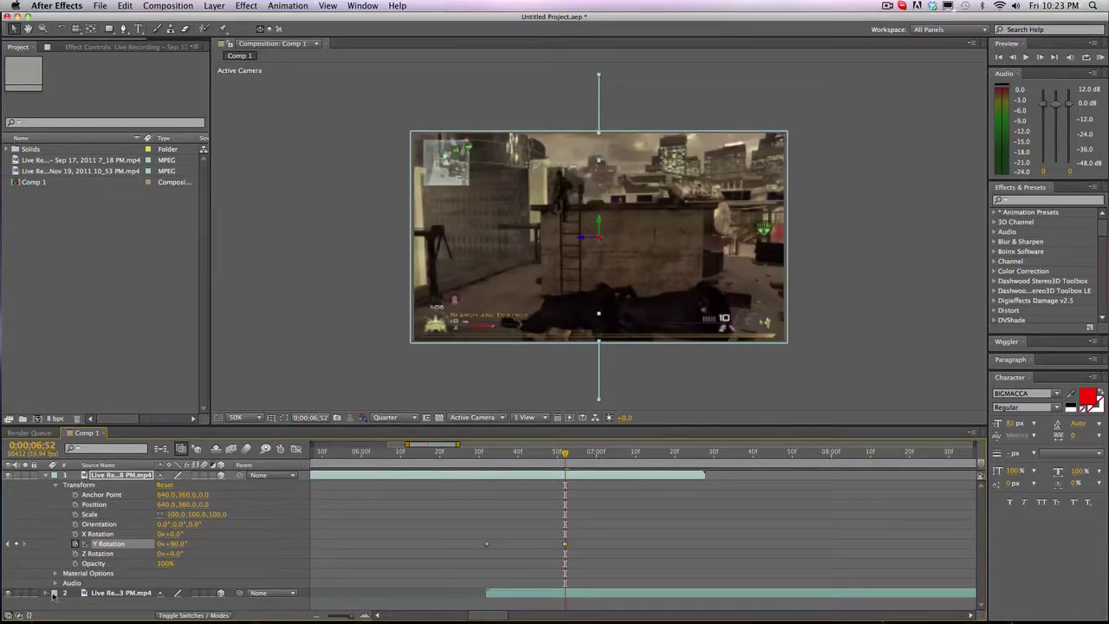
Keyframe the second clip's Y Rotation at 90° at 6;52
left_click(44, 593)
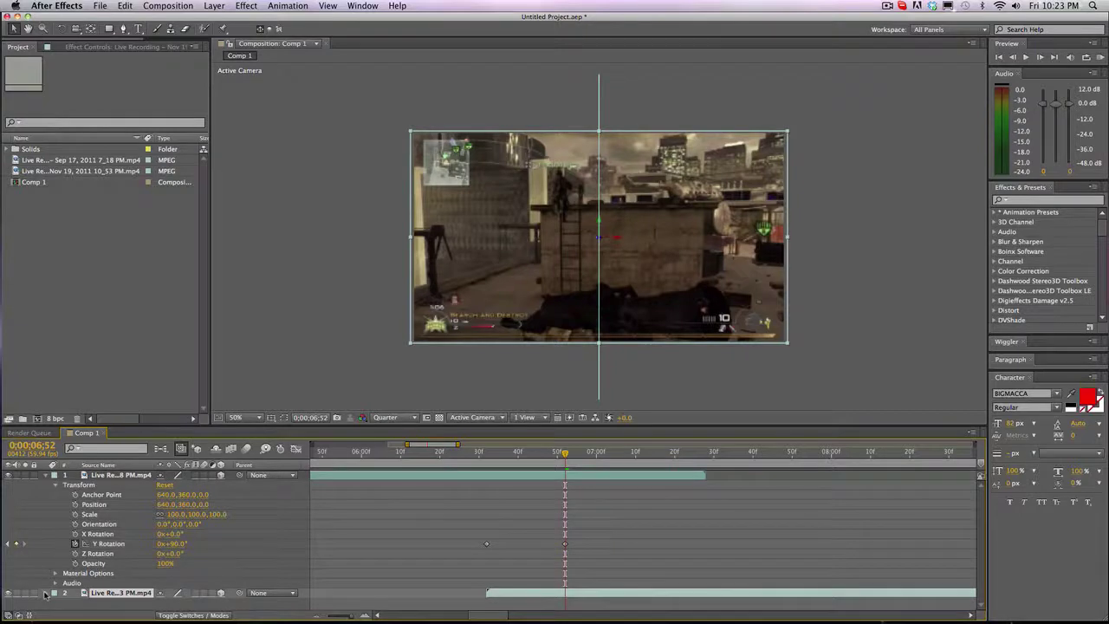
left_click(45, 593)
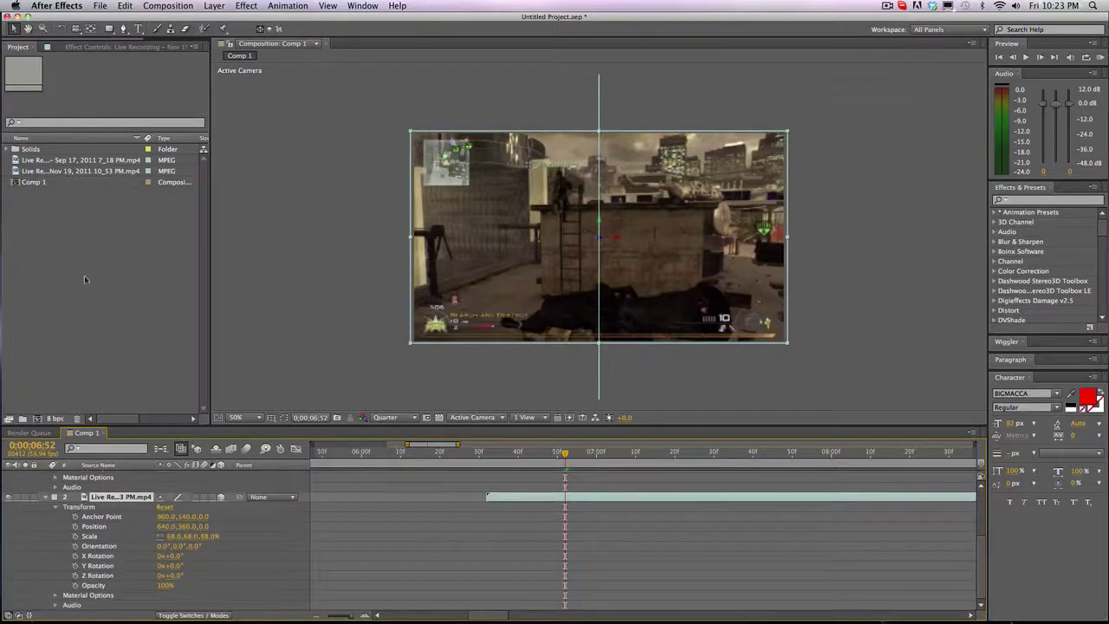
left_click(75, 565)
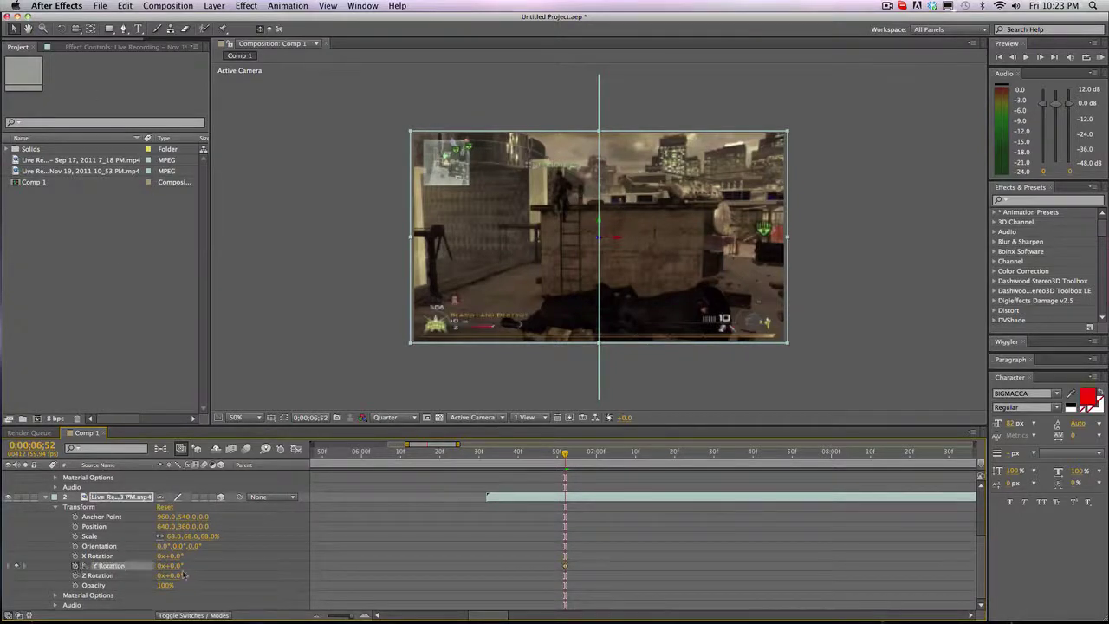
left_click(174, 565)
type("90")
key("Return")
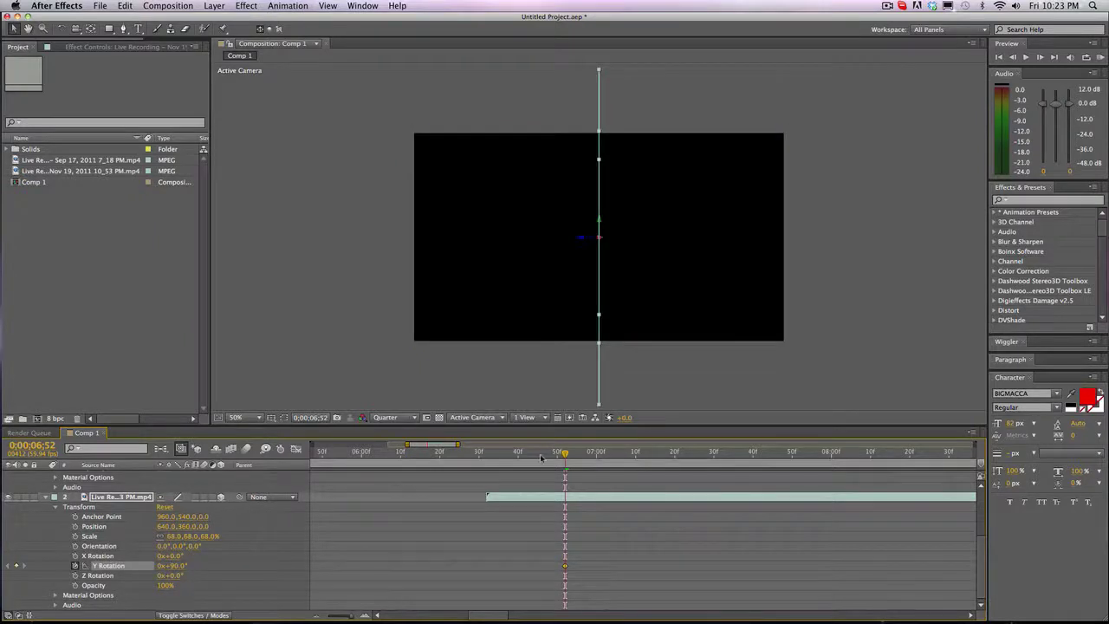
mouse_move(565, 454)
left_mouse_down()
mouse_move(549, 453)
mouse_move(565, 453)
left_mouse_up()
Set the second clip's Y Rotation to 180° at 7;12 and scrub the flip
left_click(644, 454)
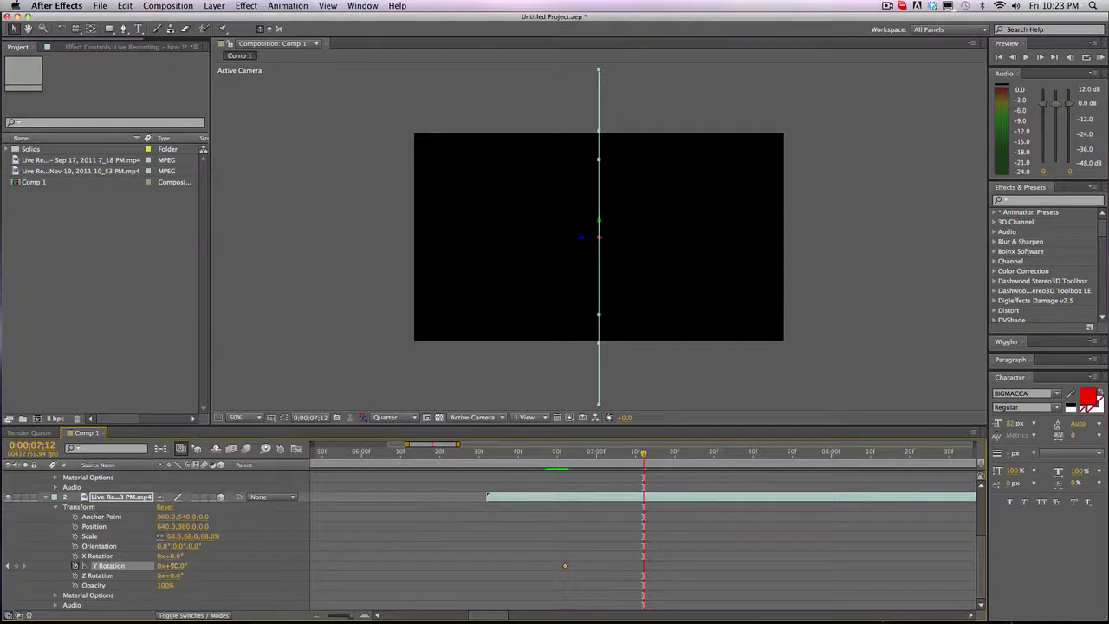
left_click_drag(173, 566, 200, 561)
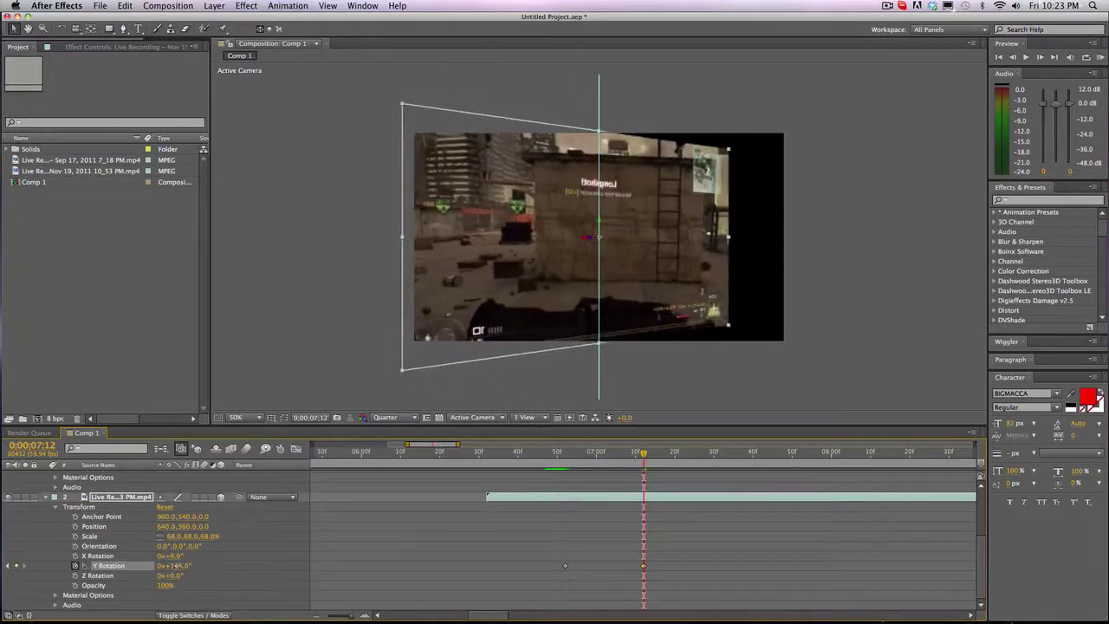
left_click(175, 565)
type("180")
key("Return")
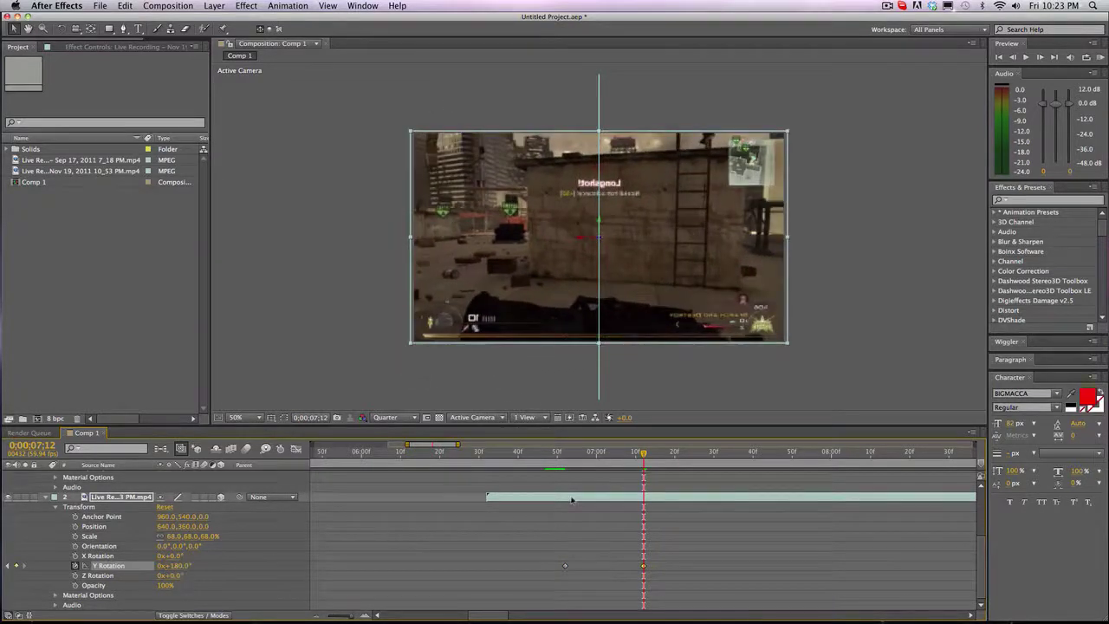
left_click_drag(562, 443, 643, 440)
left_click(396, 417)
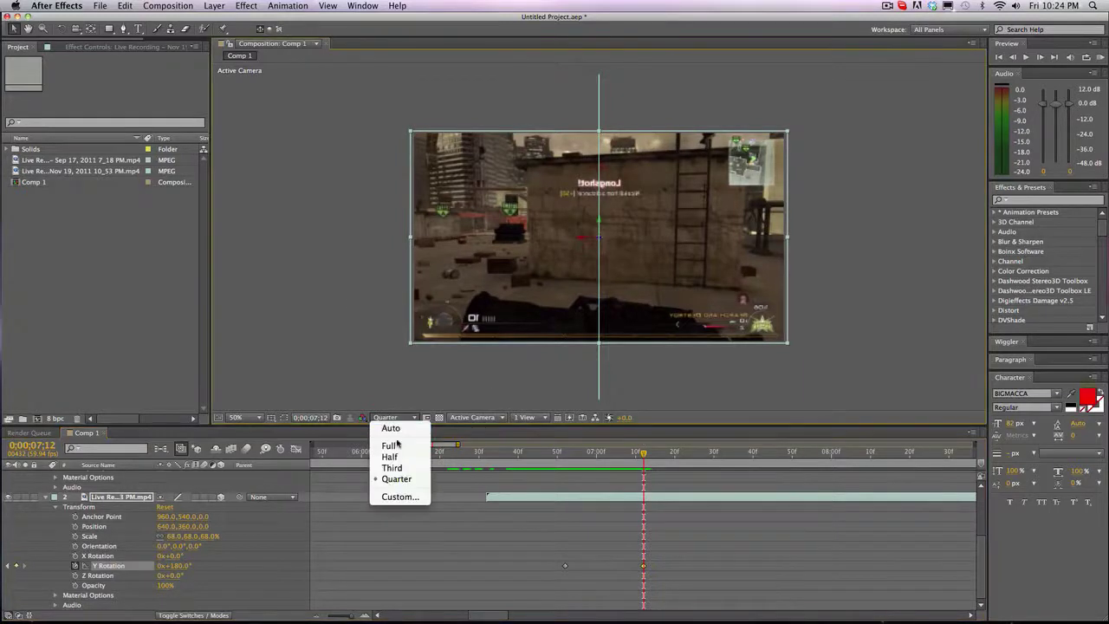
Preview at Full resolution and turn the second clip's Y Orientation to 180° to unmirror it
left_click(391, 445)
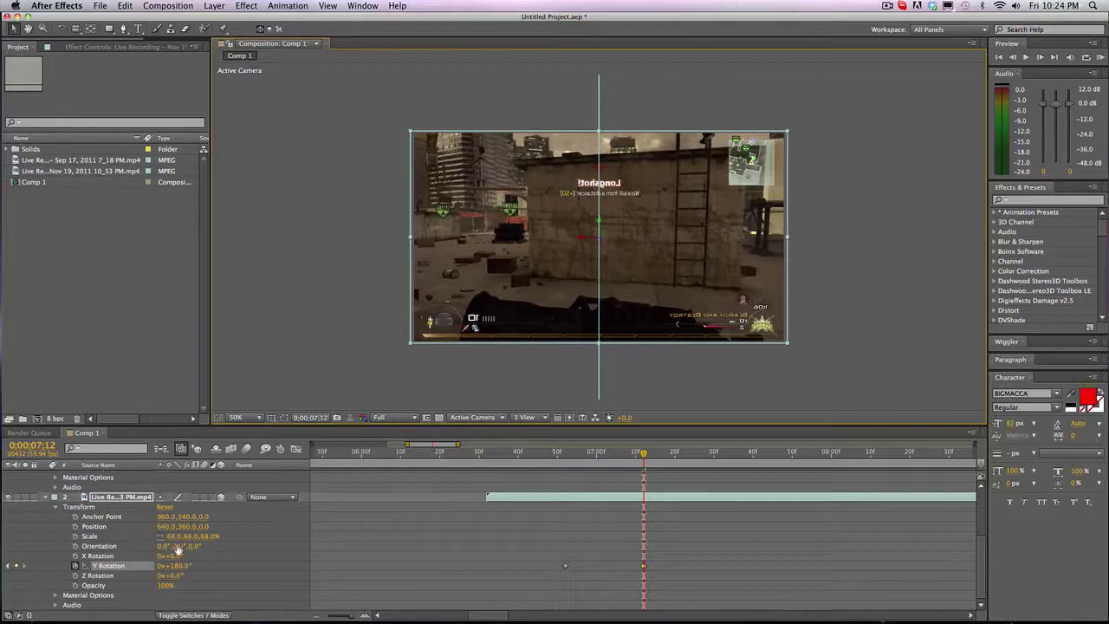
left_click_drag(177, 552, 298, 530)
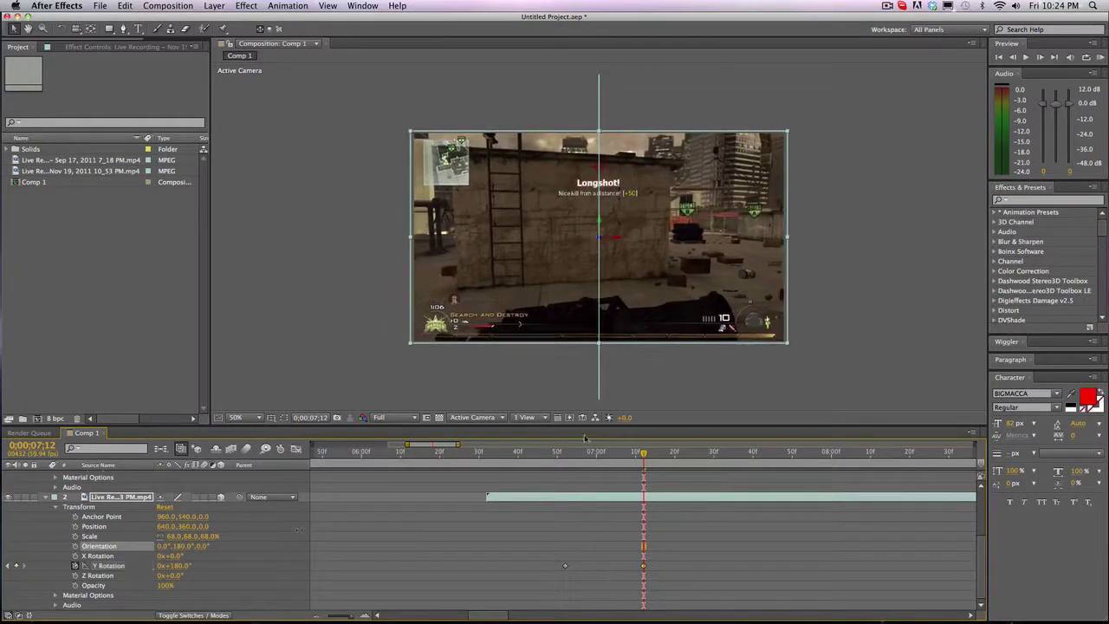
left_click_drag(409, 445, 337, 444)
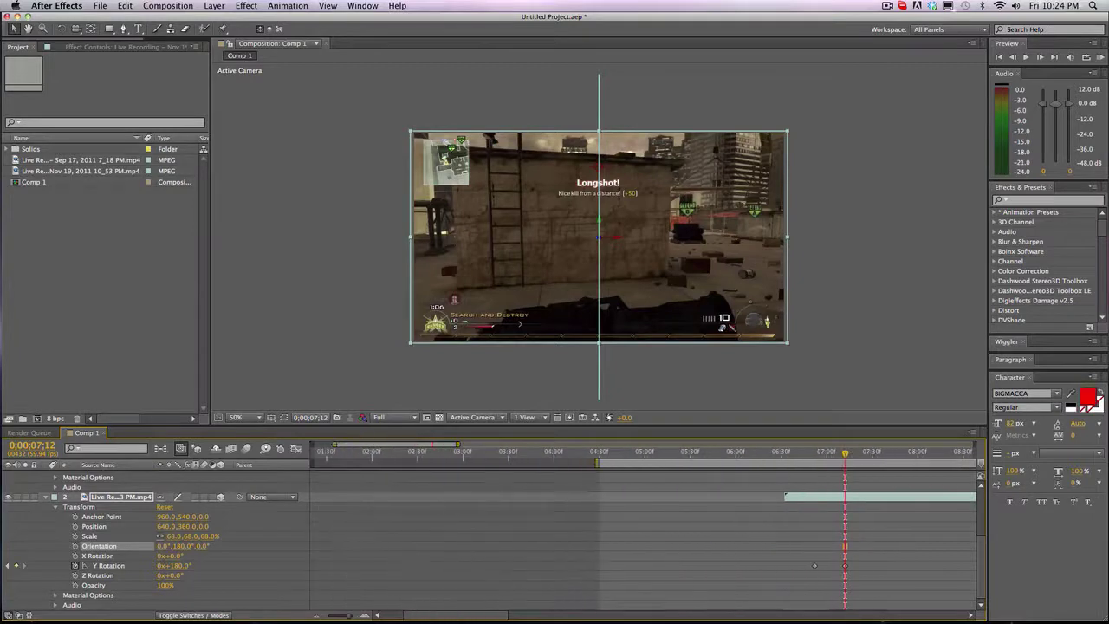
left_click_drag(459, 444, 629, 445)
scroll(829, 557, "up", 3)
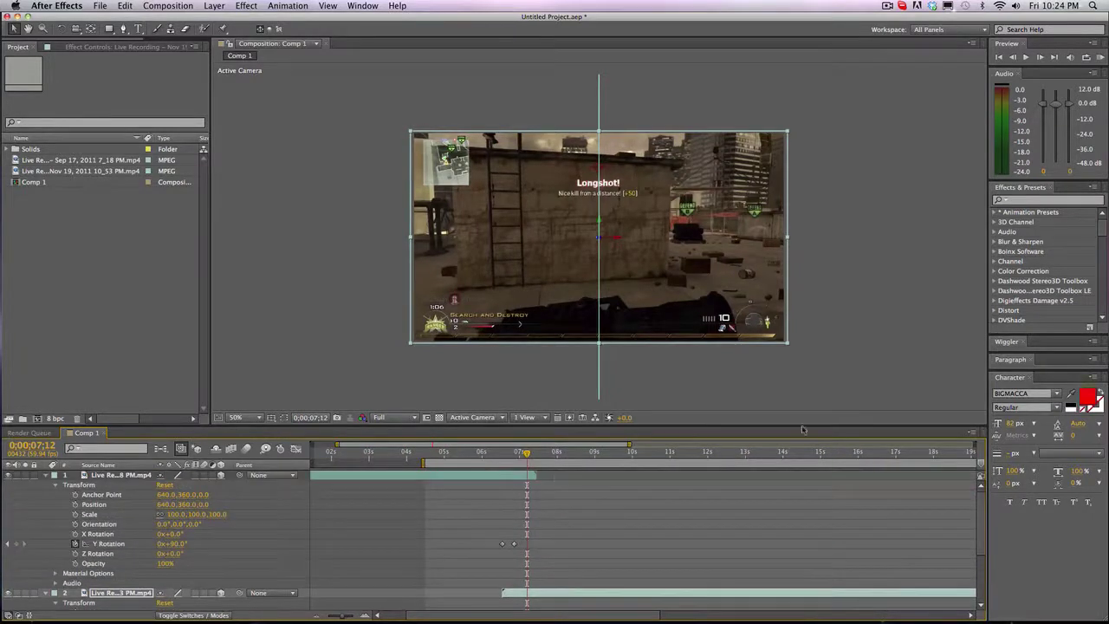
Move the work area start near the transition and play a Quarter-resolution preview
left_click_drag(421, 466, 477, 466)
left_click(410, 418)
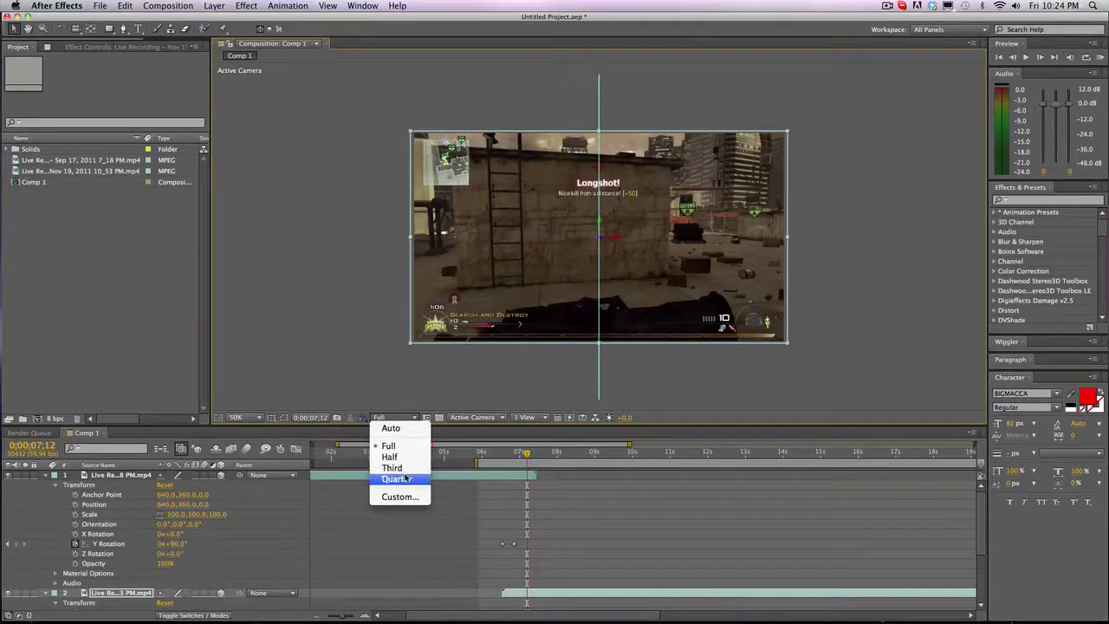
left_click(401, 478)
left_click(1098, 57)
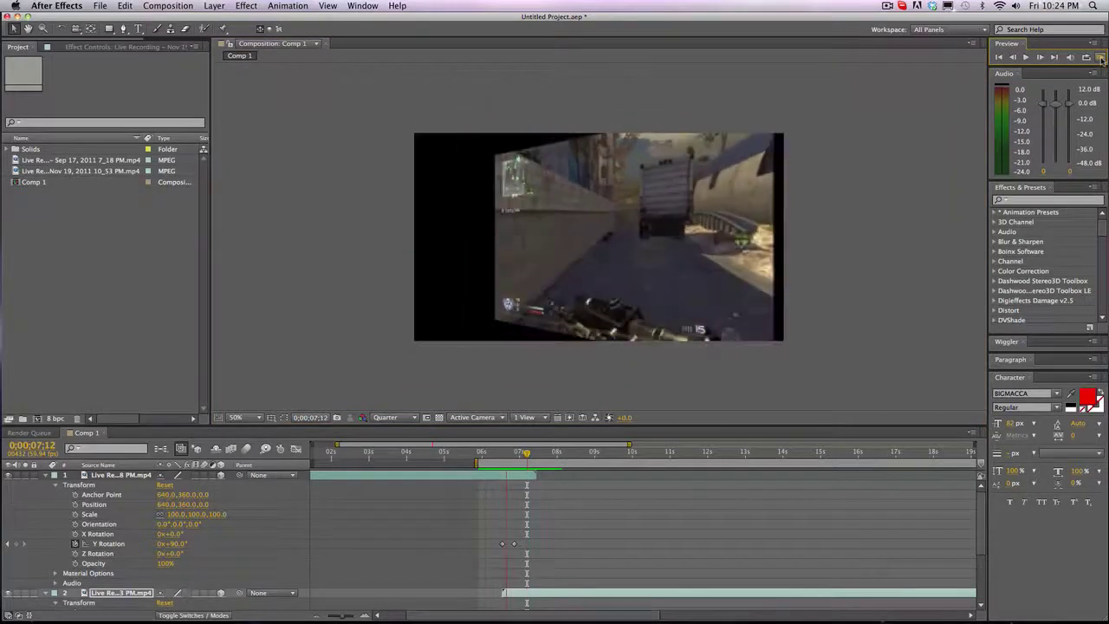
left_click(1099, 58)
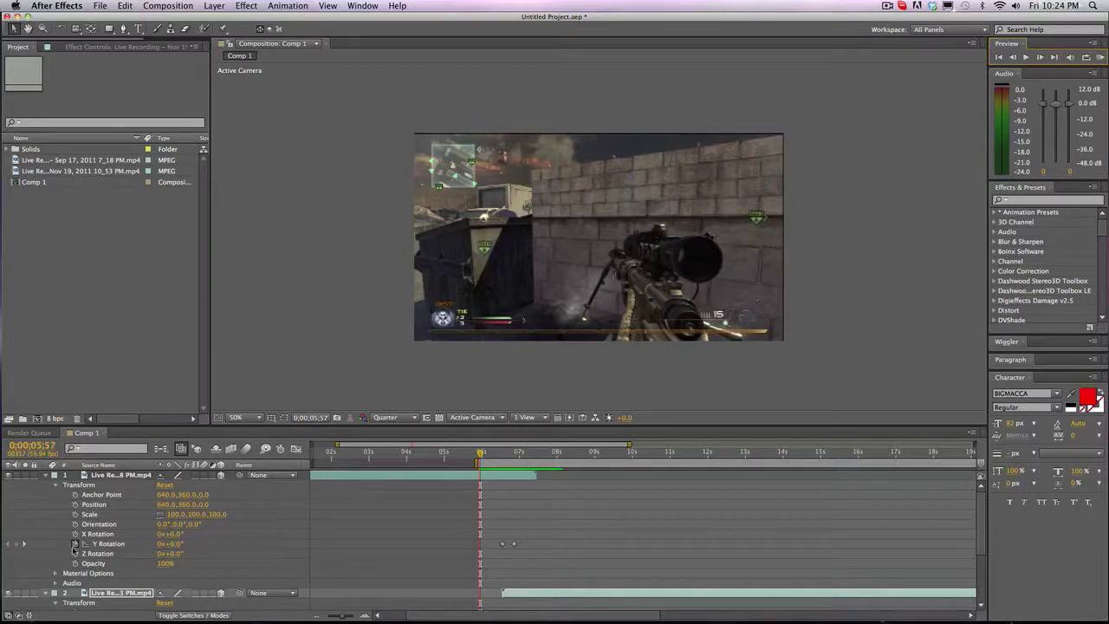
Keyframe the first clip's X Rotation from 0° at 6;32 to 90° at 6;52
left_click(25, 543)
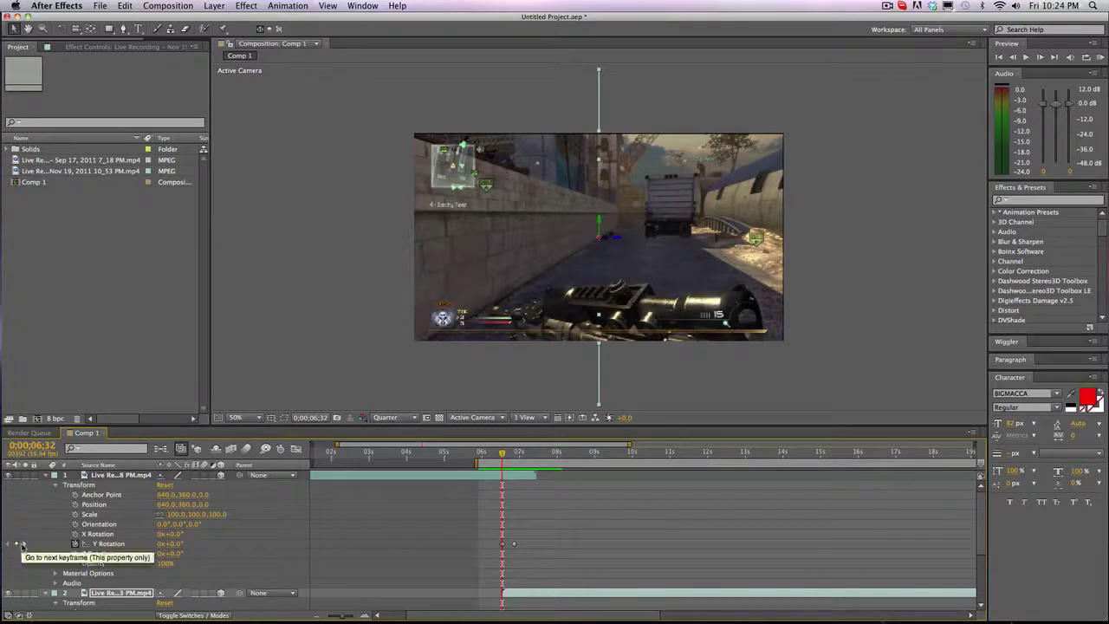
left_click(75, 534)
key("k")
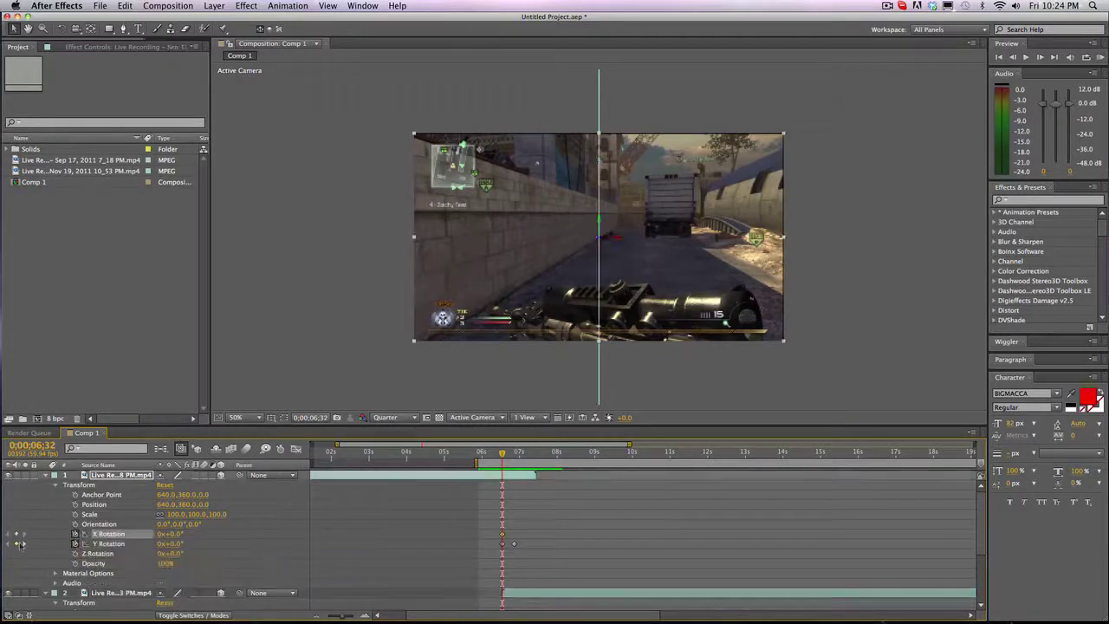
left_click(173, 534)
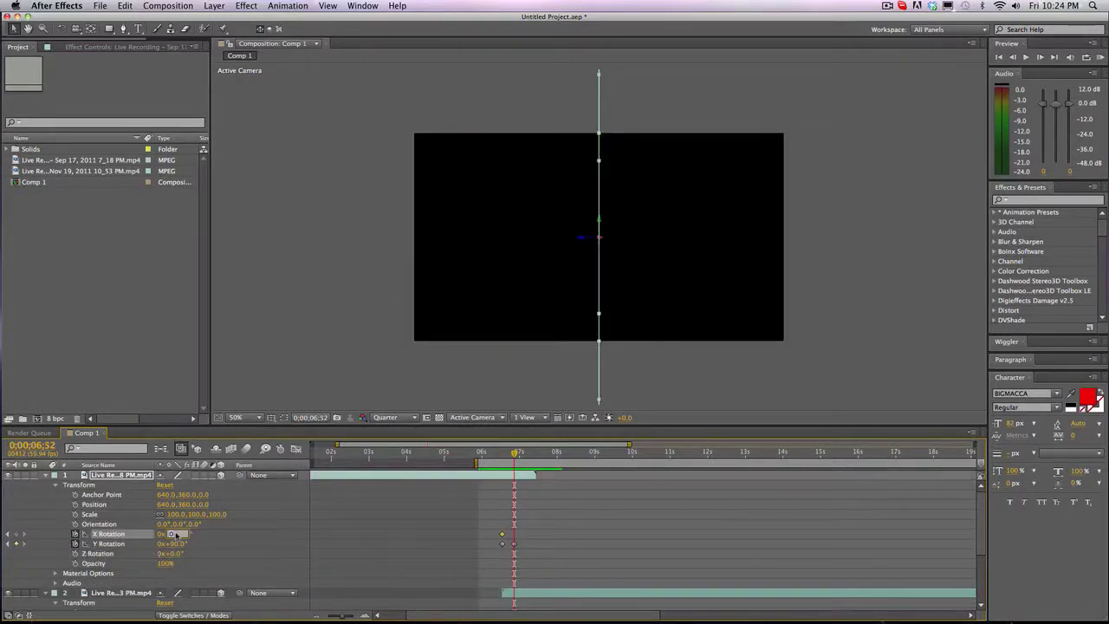
type("90")
key("Return")
Remove the first clip's Y Rotation keyframes
left_click(14, 543)
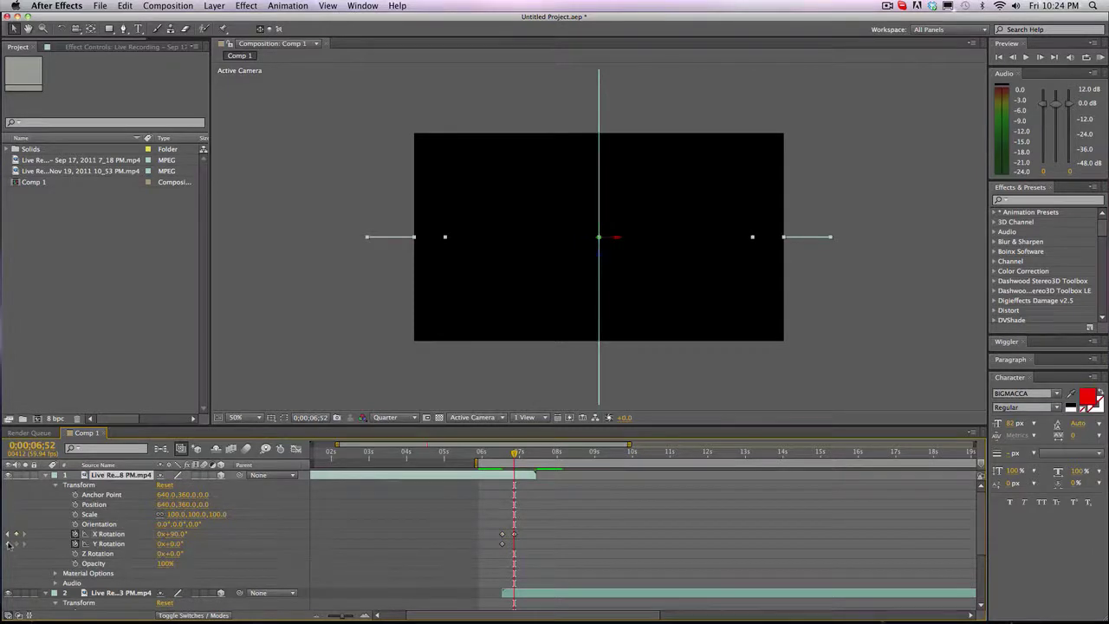
left_click(10, 544)
left_click(15, 544)
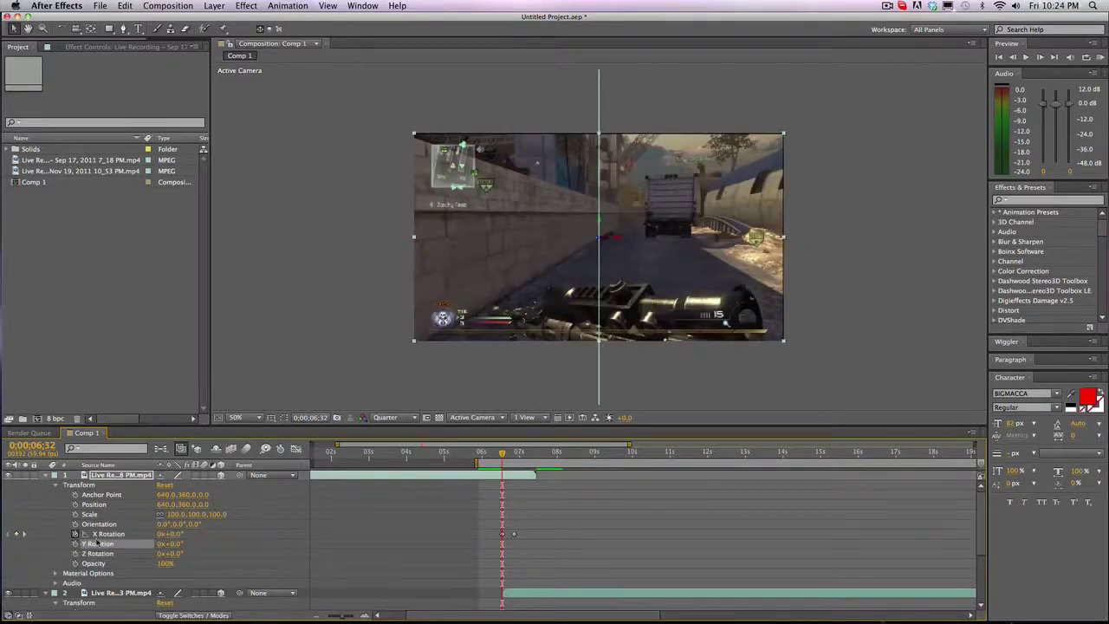
scroll(97, 543, "down", 5)
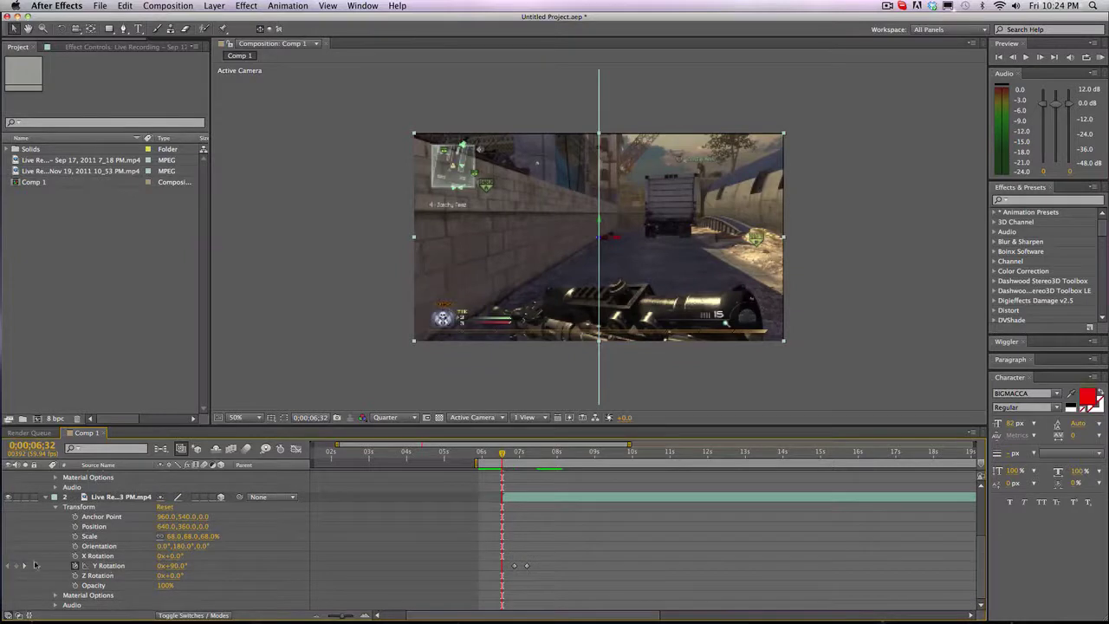
Set the second clip's X Rotation to 90° at 6;52
left_click(25, 565)
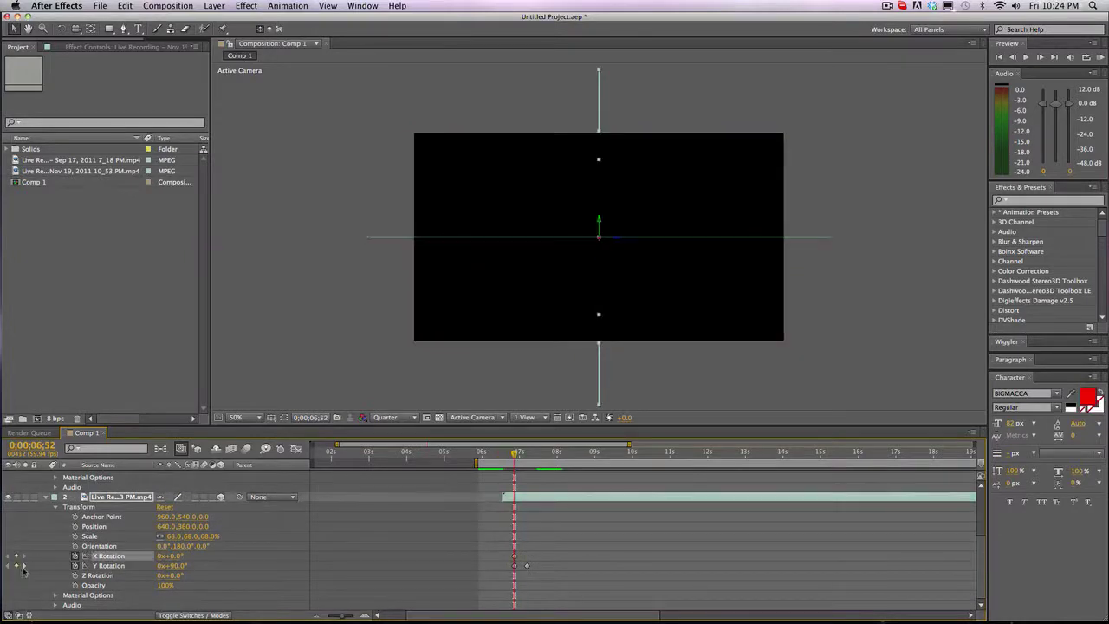
left_click(24, 565)
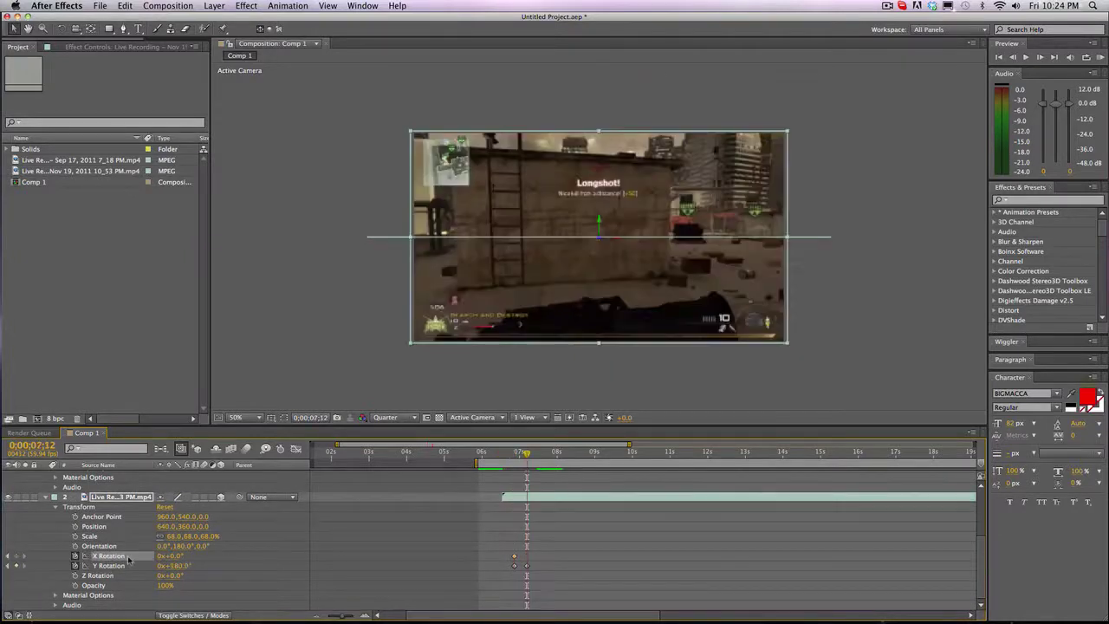
left_click(7, 565)
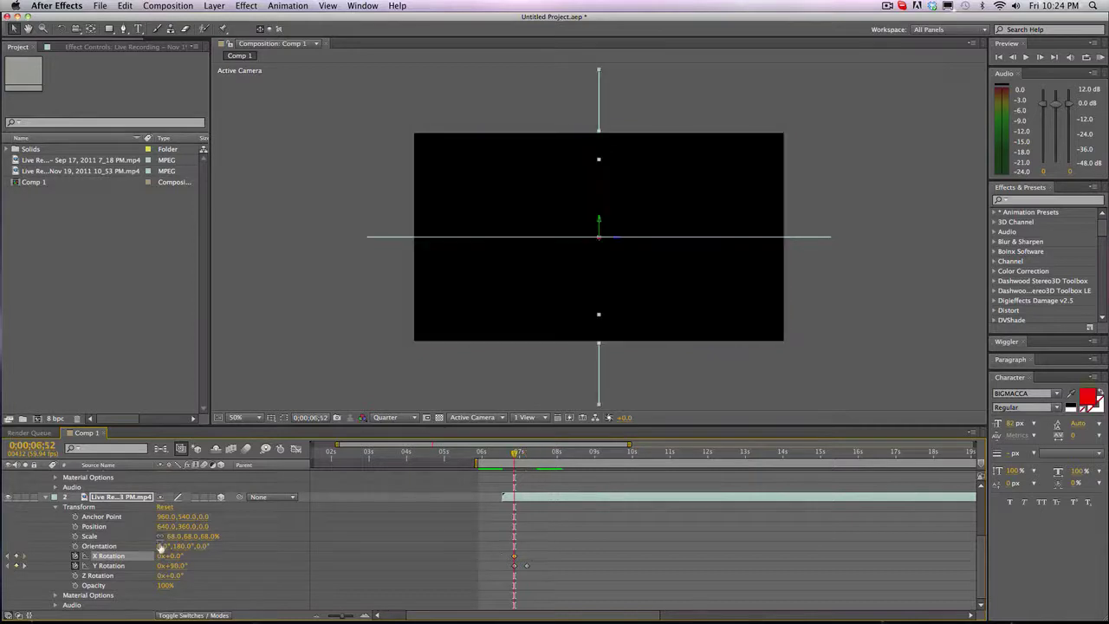
left_click(175, 556)
type("90")
key("Return")
Set the second clip's X Rotation to 180° at 7;12
left_click(24, 566)
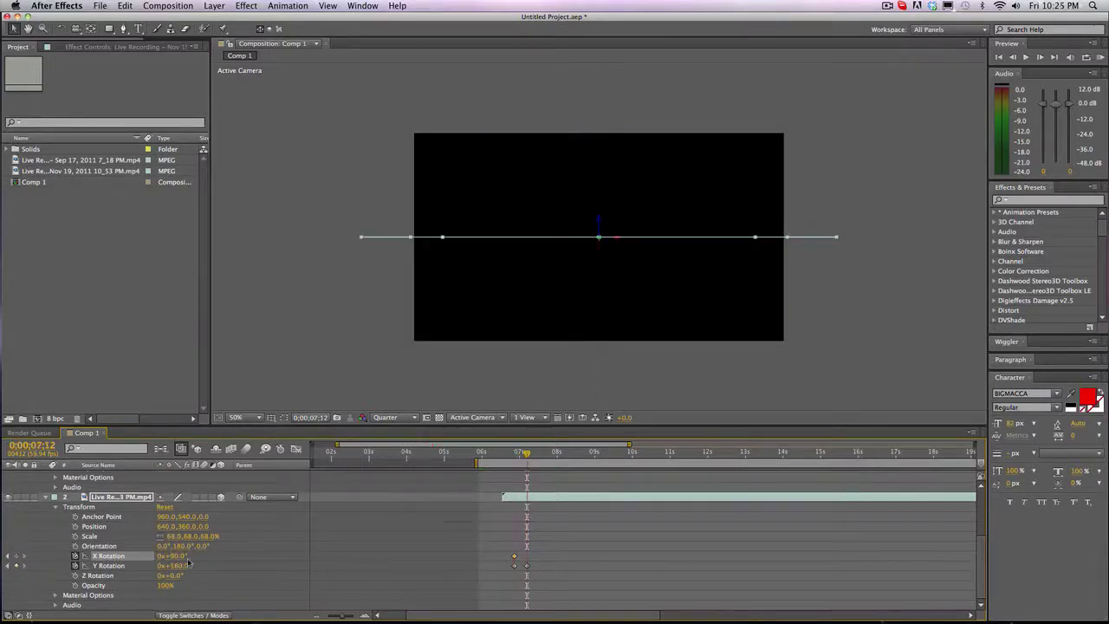
left_click(174, 556)
type("180")
key("Return")
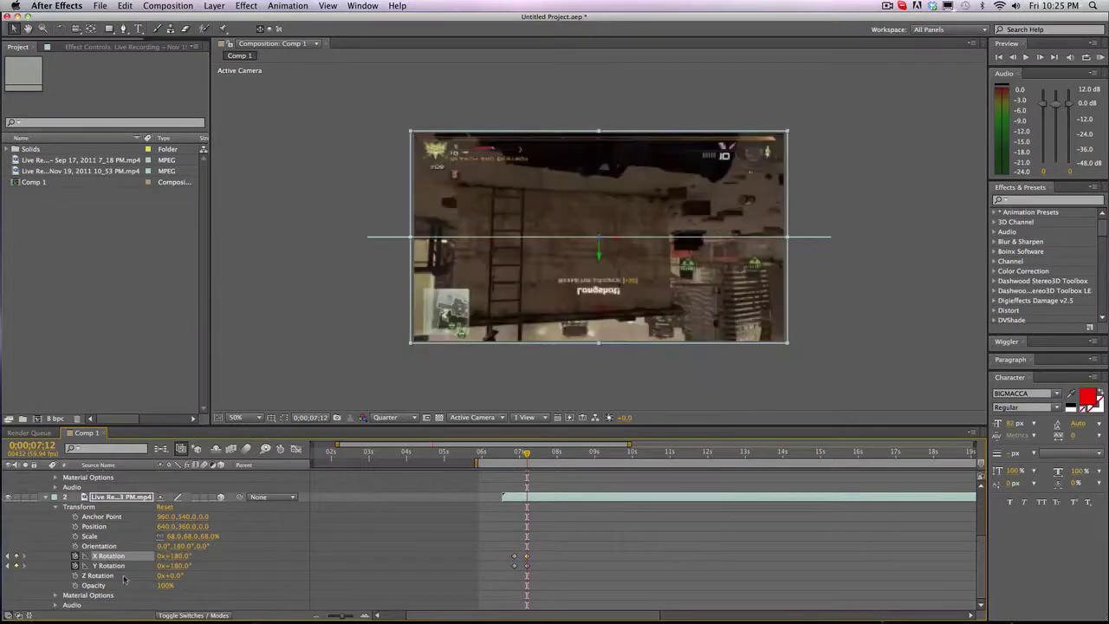
Delete the second clip's Y Rotation keyframe and scrub through the flip to check
left_click(16, 566)
left_click(7, 565)
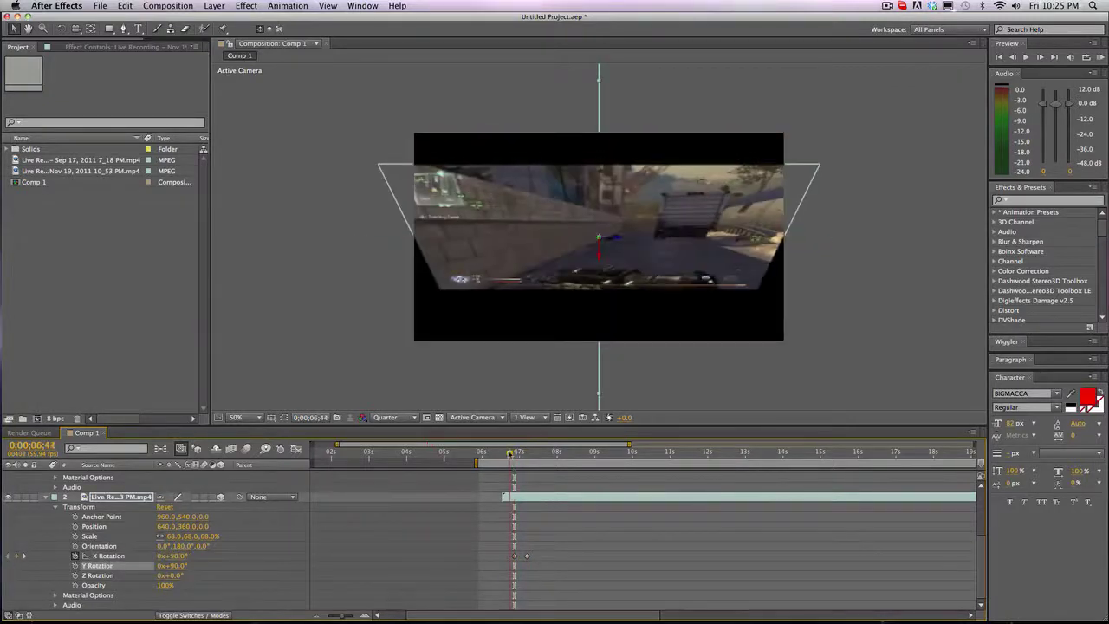
mouse_move(513, 451)
left_mouse_down()
mouse_move(551, 452)
mouse_move(534, 452)
left_mouse_up()
left_click(184, 546)
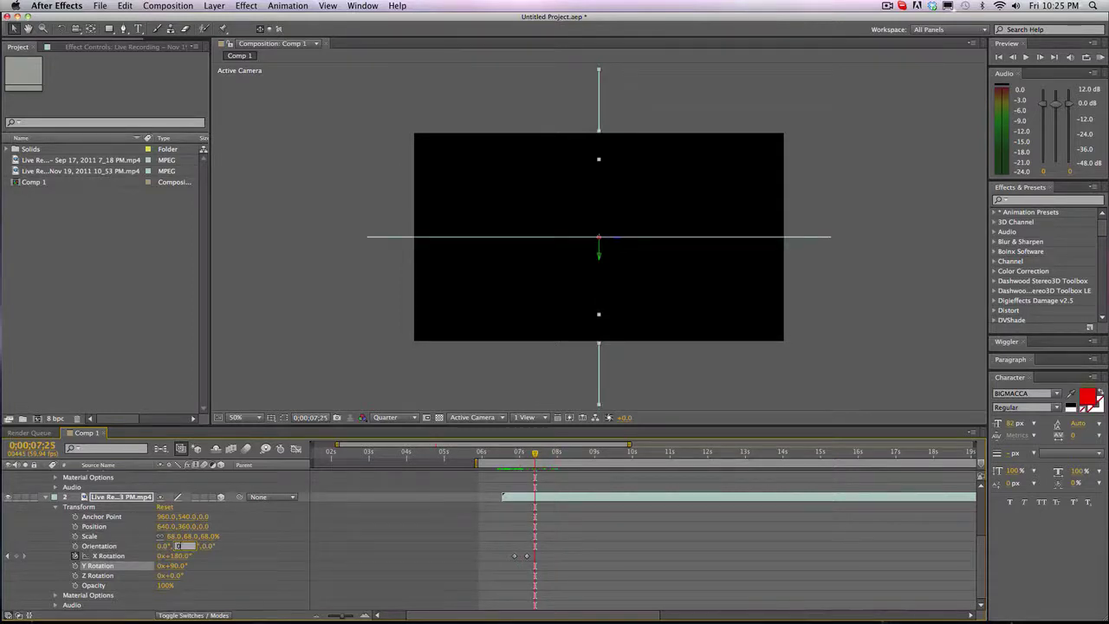
Commit the zeroed Orientation and review the flip around 7;08
key("Return")
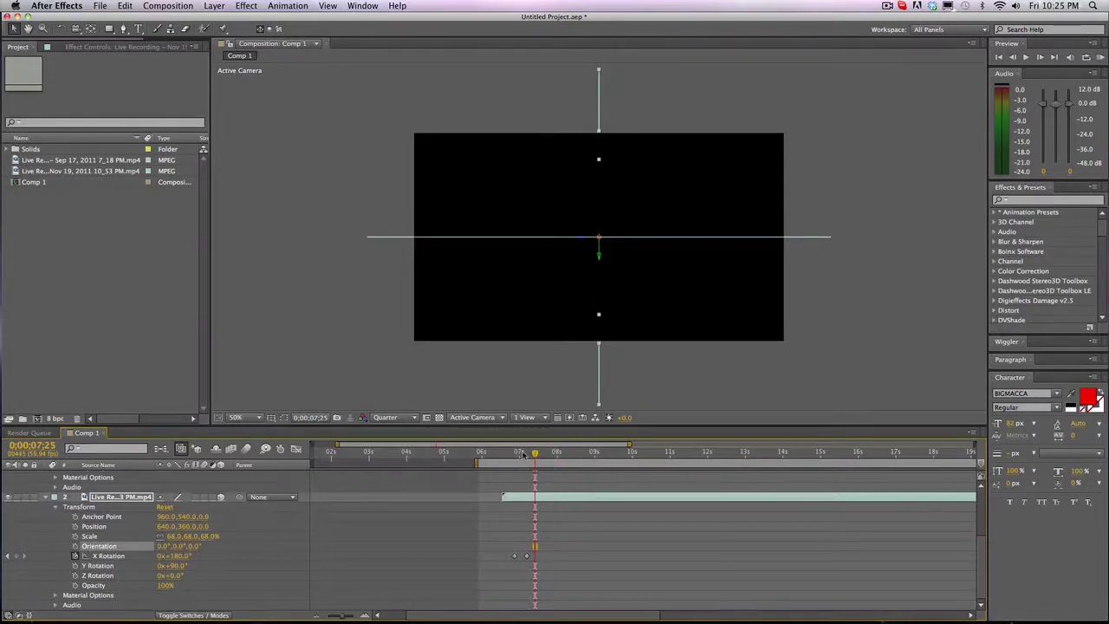
left_click_drag(534, 452, 508, 452)
left_click(24, 556)
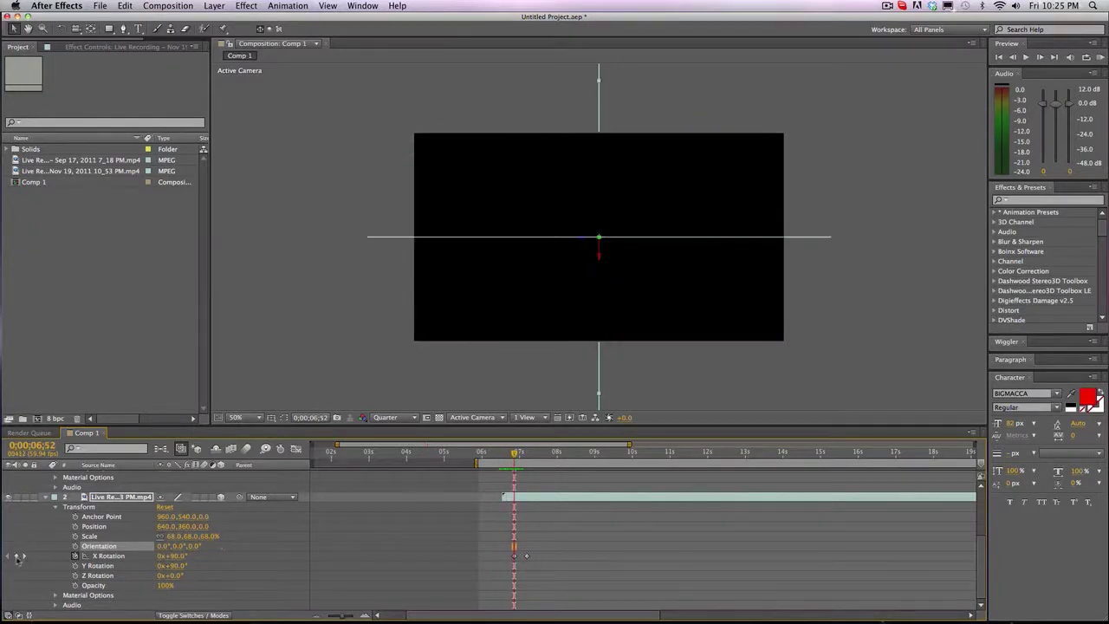
left_click(24, 555)
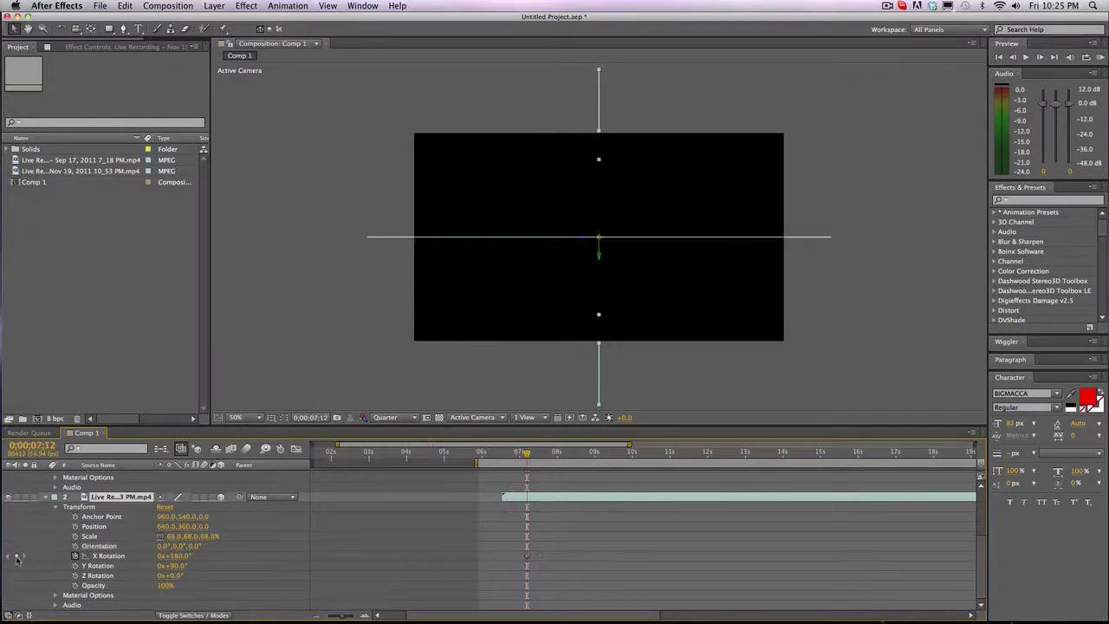
left_click(523, 453)
scroll(91, 563, "up", 3)
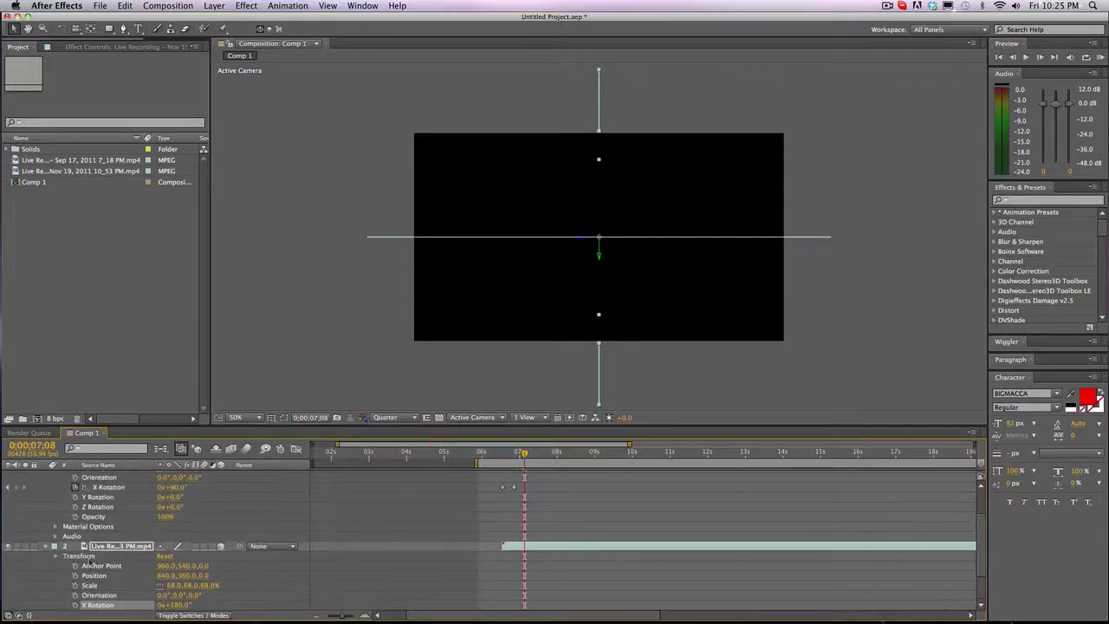
mouse_move(535, 453)
left_mouse_down()
mouse_move(488, 454)
mouse_move(526, 457)
left_mouse_up()
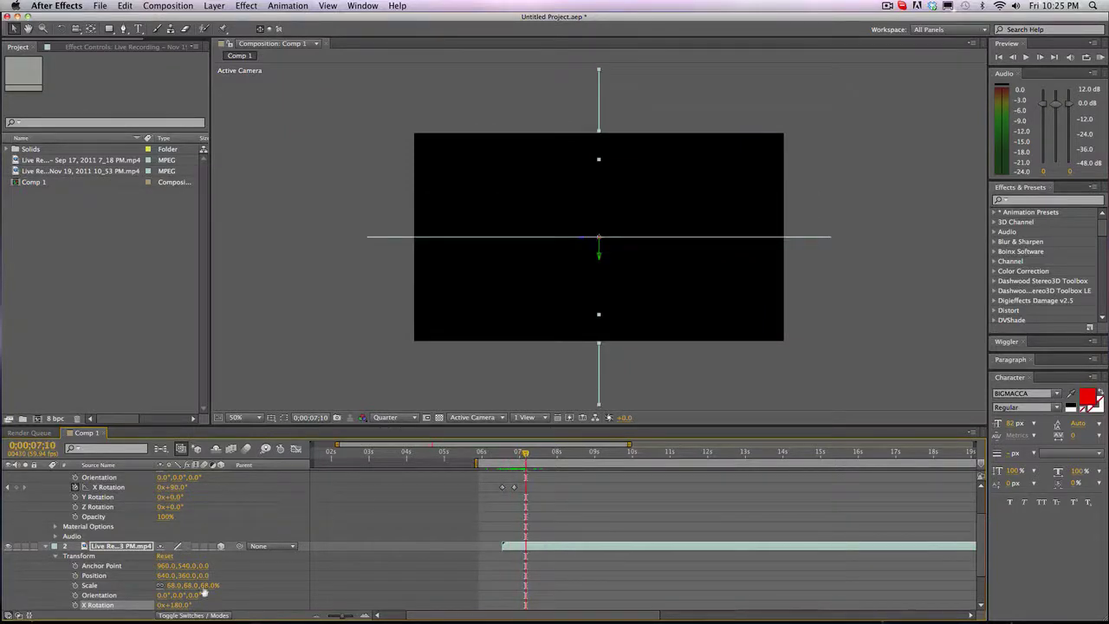
scroll(201, 592, "down", 3)
Set the second clip's X Rotation and Y Rotation both to 0°
left_click(176, 575)
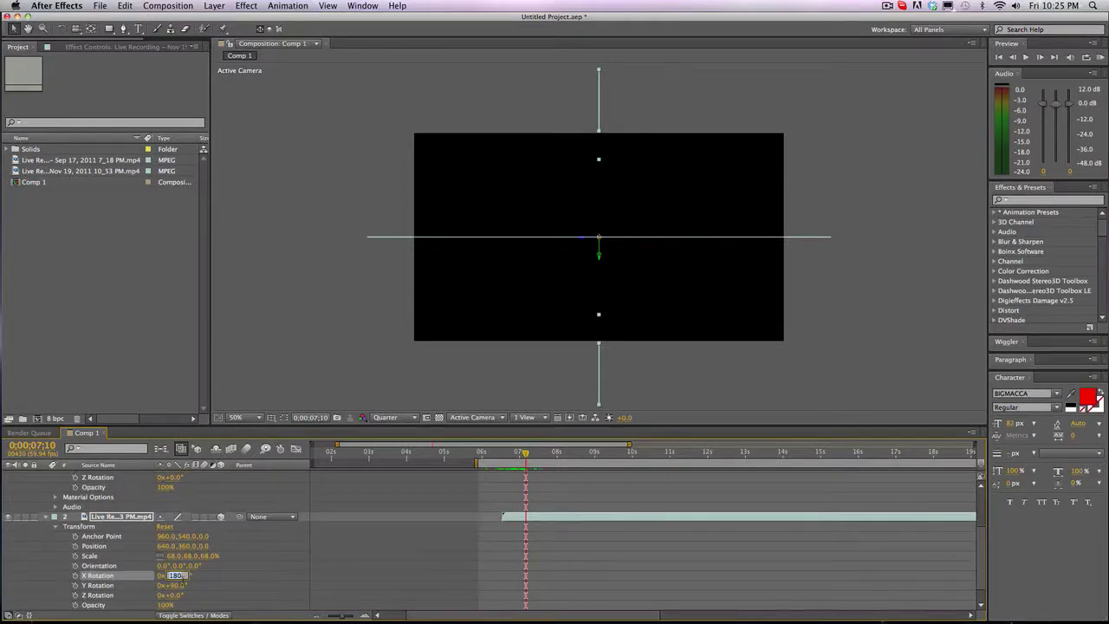
type("0")
key("Return")
left_click(173, 585)
type("0")
key("Return")
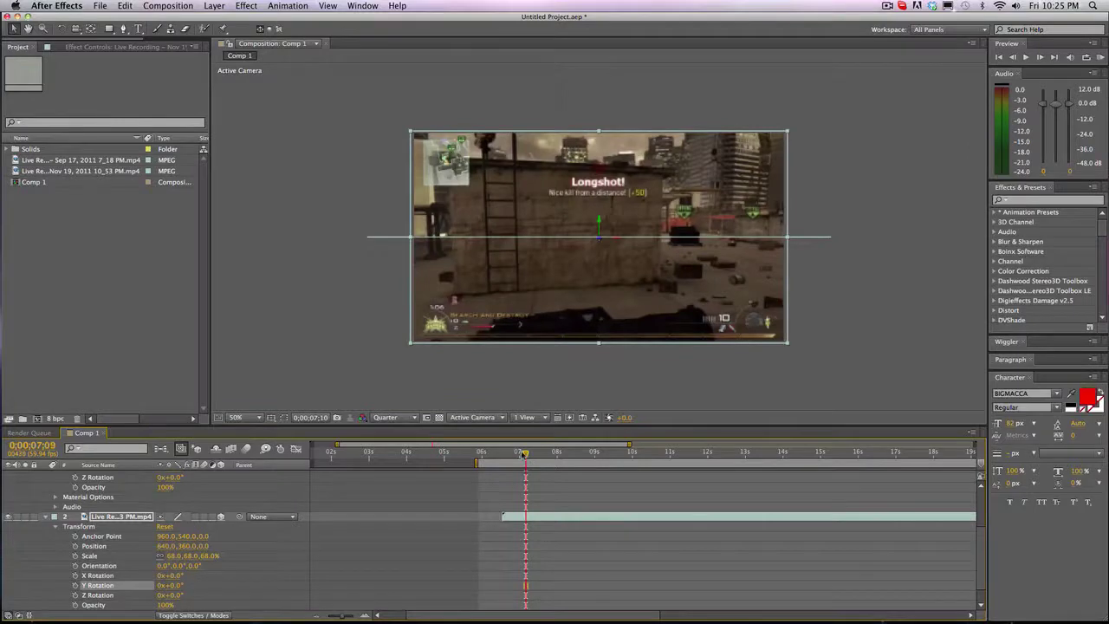
left_click_drag(524, 453, 503, 453)
Set the second clip's X Rotation to 90° at the 6;52 keyframe
scroll(507, 475, "up", 1)
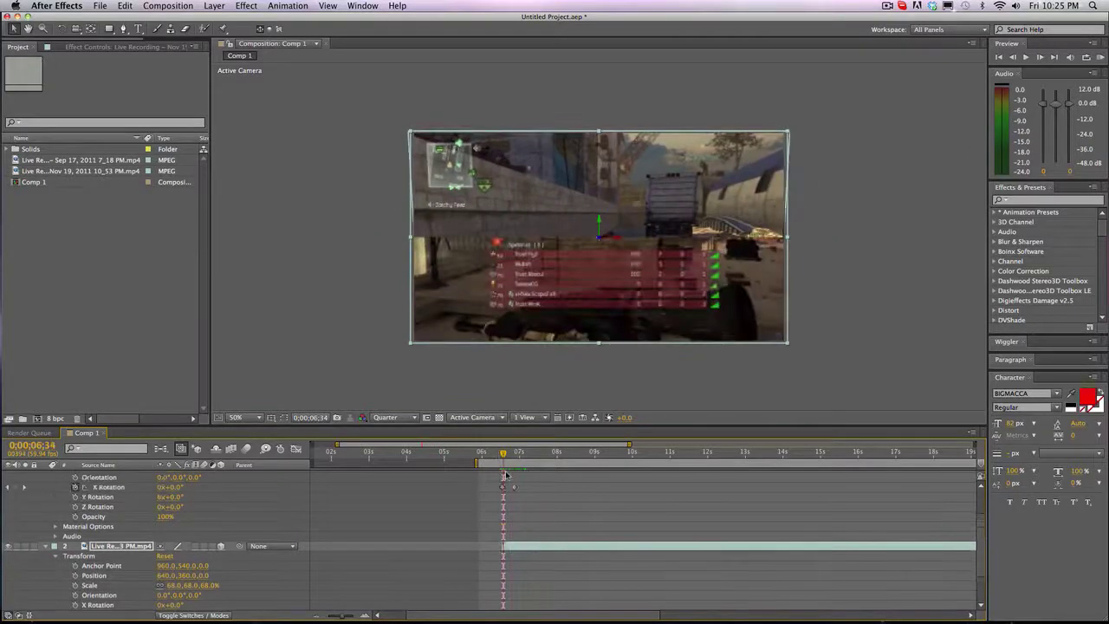
scroll(507, 475, "up", 2)
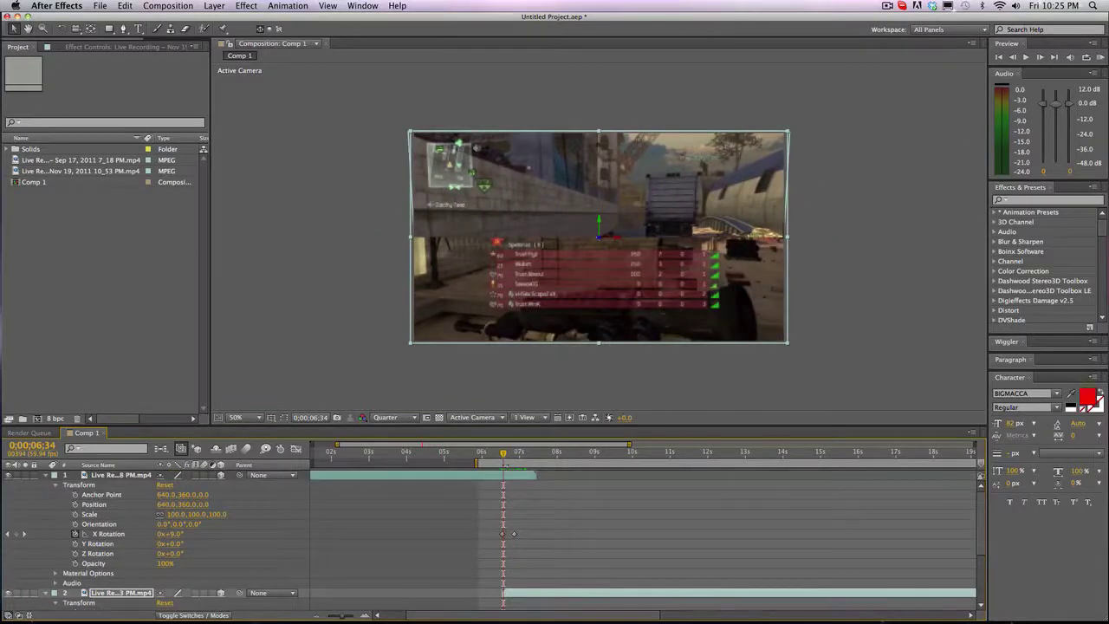
left_click(25, 533)
scroll(163, 518, "down", 3)
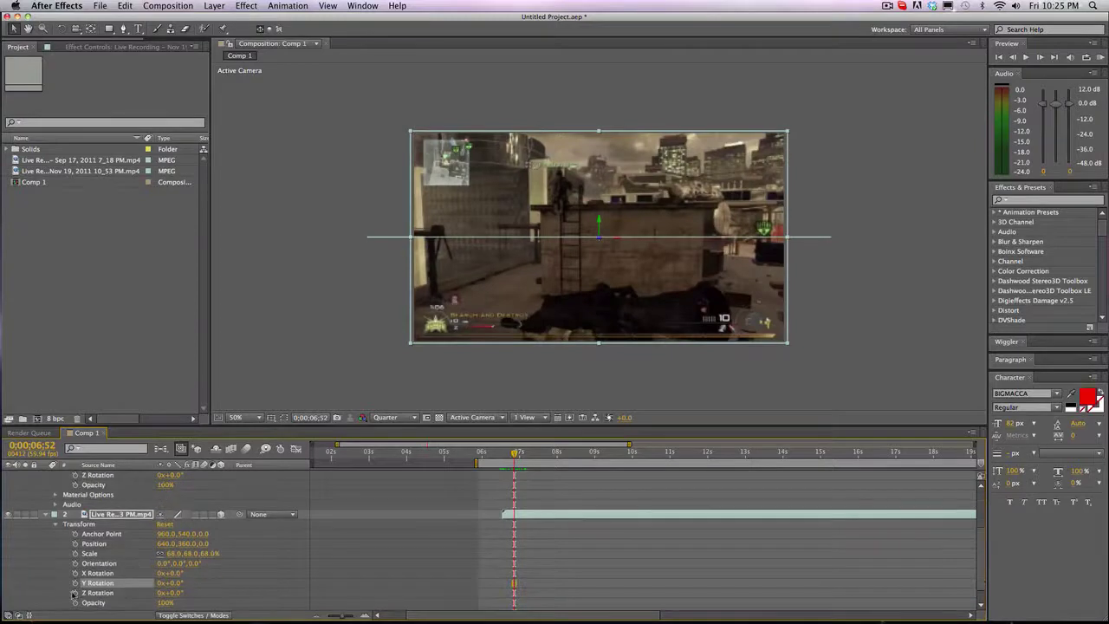
left_click(96, 573)
left_click(172, 573)
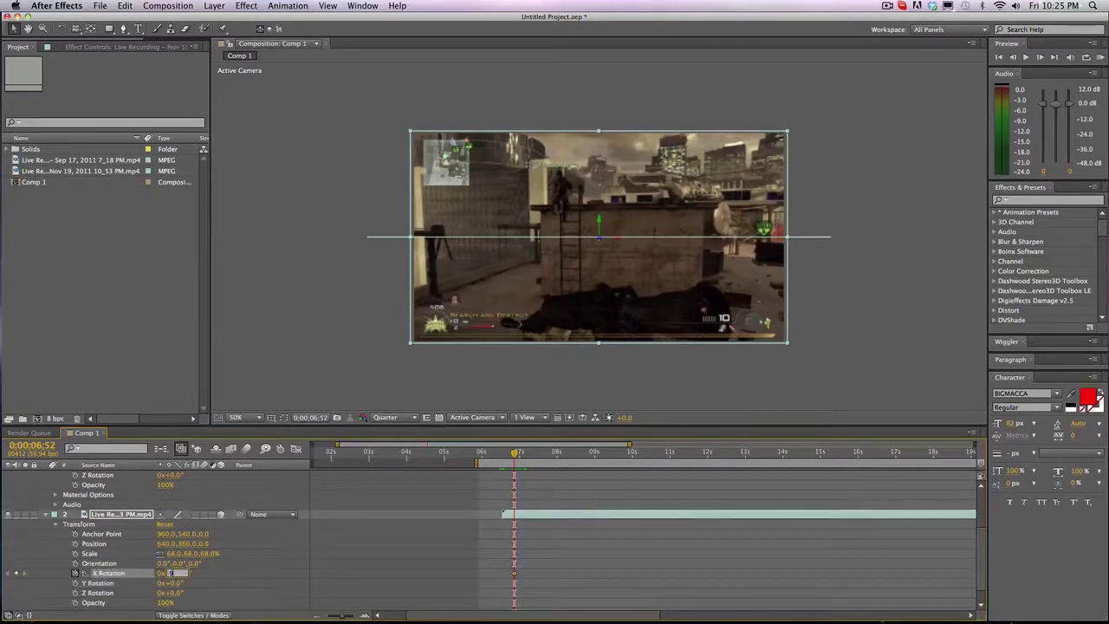
type("90")
key("Return")
Set the second clip's X Rotation to 180° at 7;08
scroll(492, 473, "up", 3)
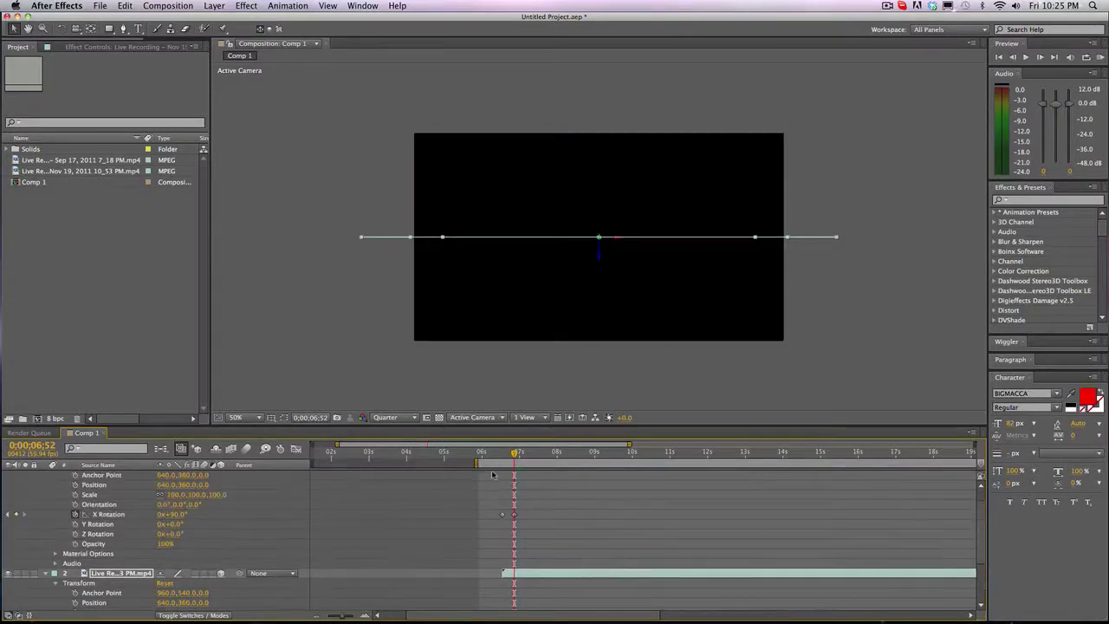
left_click(523, 452)
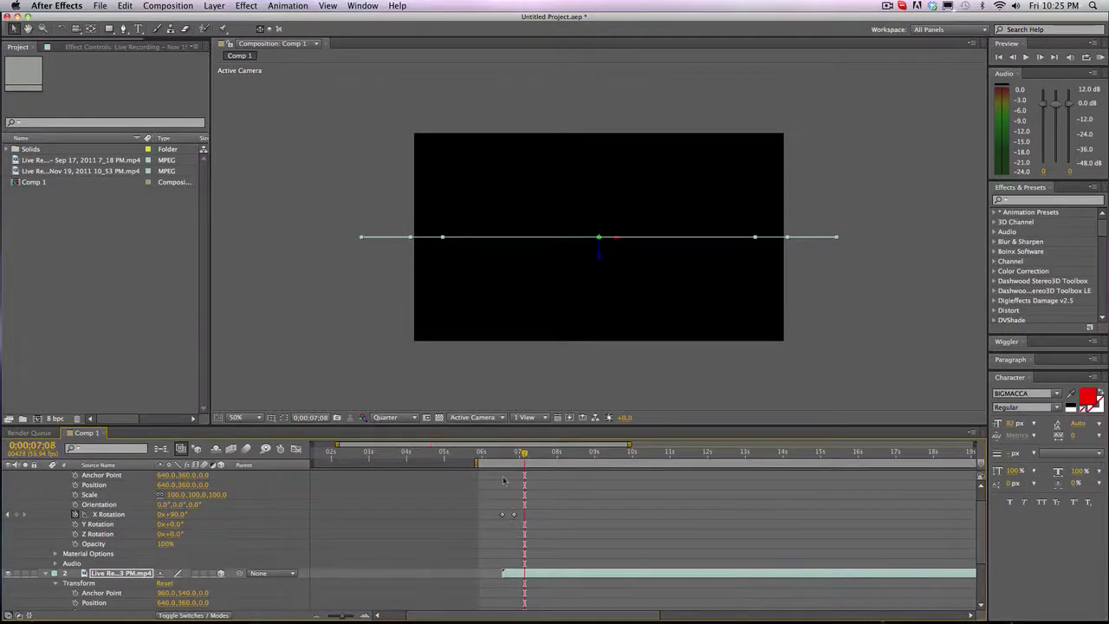
scroll(470, 520, "down", 3)
left_click(177, 556)
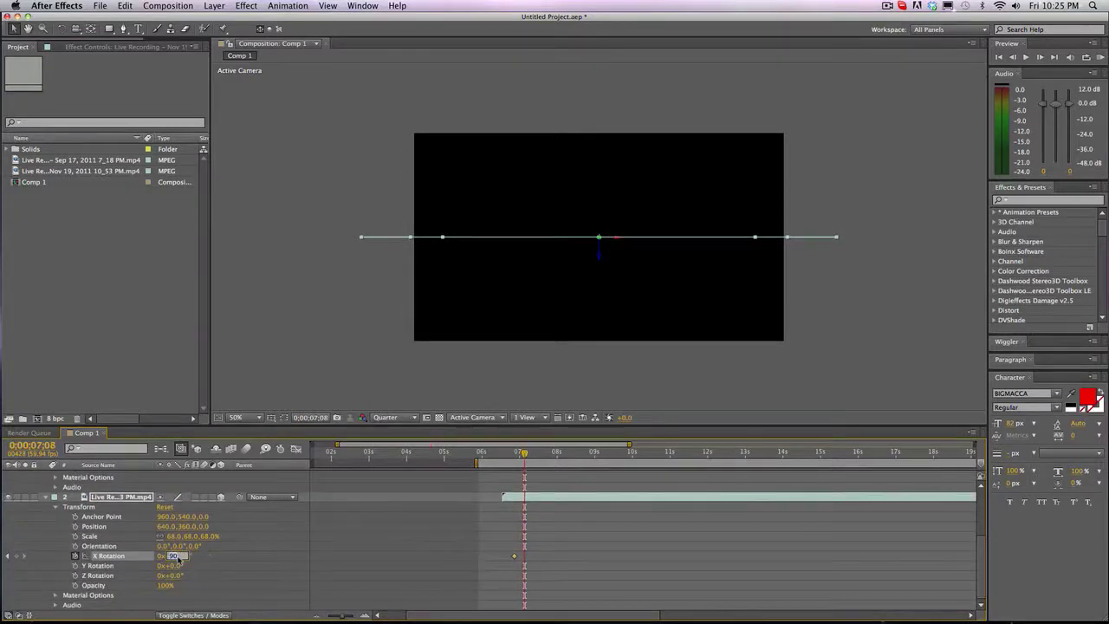
type("180")
key("Return")
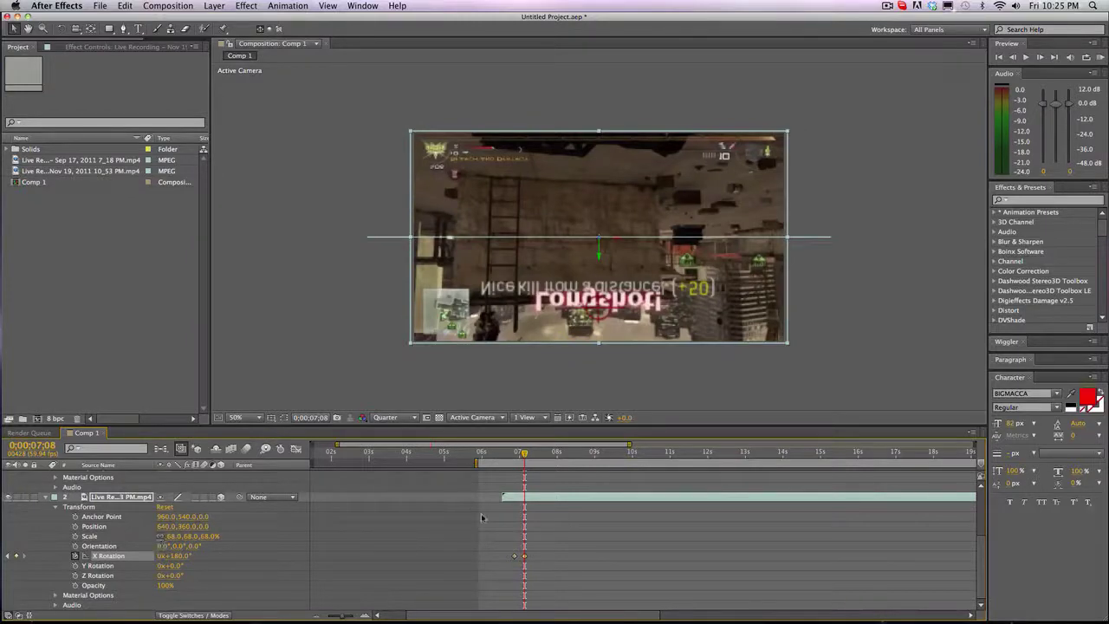
Test an X Rotation of 0° at 7;08 and scrub to compare
left_click_drag(506, 453, 520, 452)
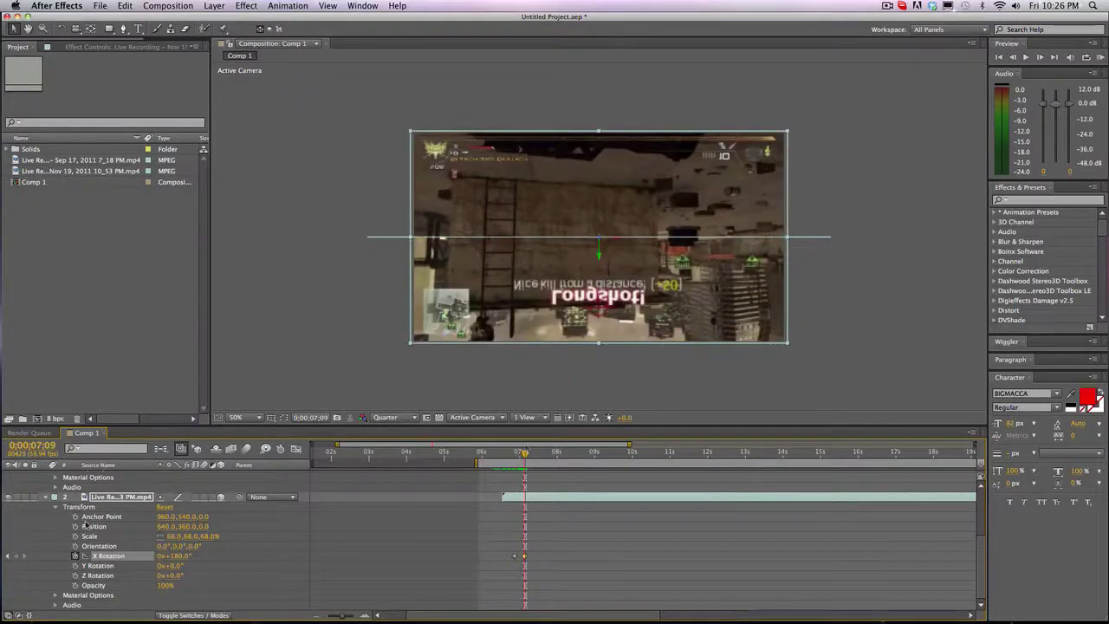
key("Page_Up")
left_click(174, 556)
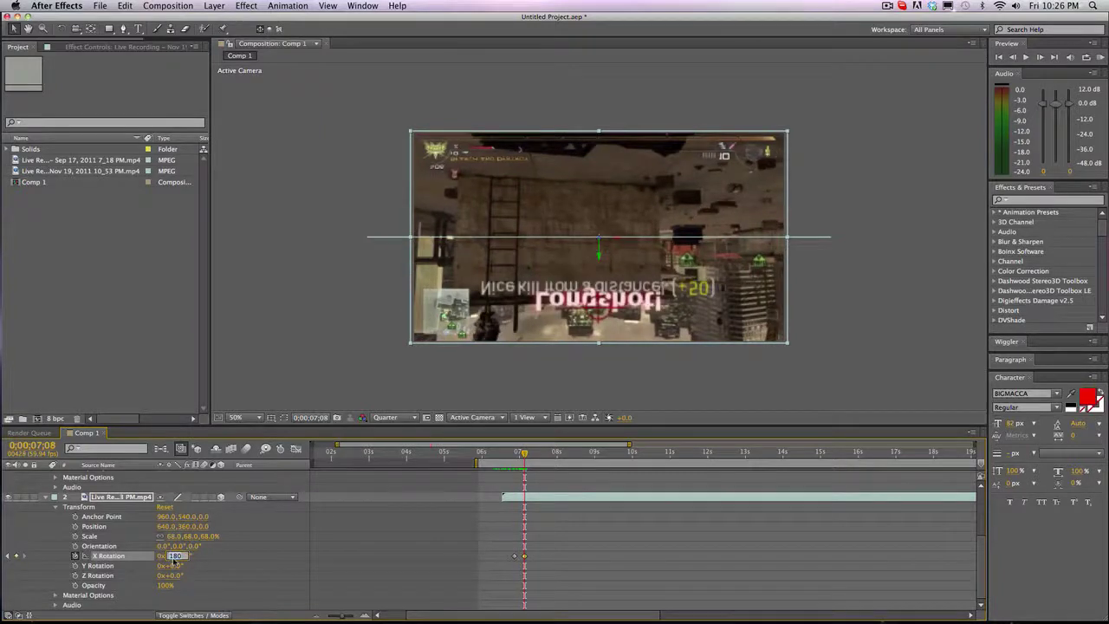
type("0x+5.6°")
key("Return")
mouse_move(523, 451)
left_mouse_down()
mouse_move(512, 454)
mouse_move(522, 453)
left_mouse_up()
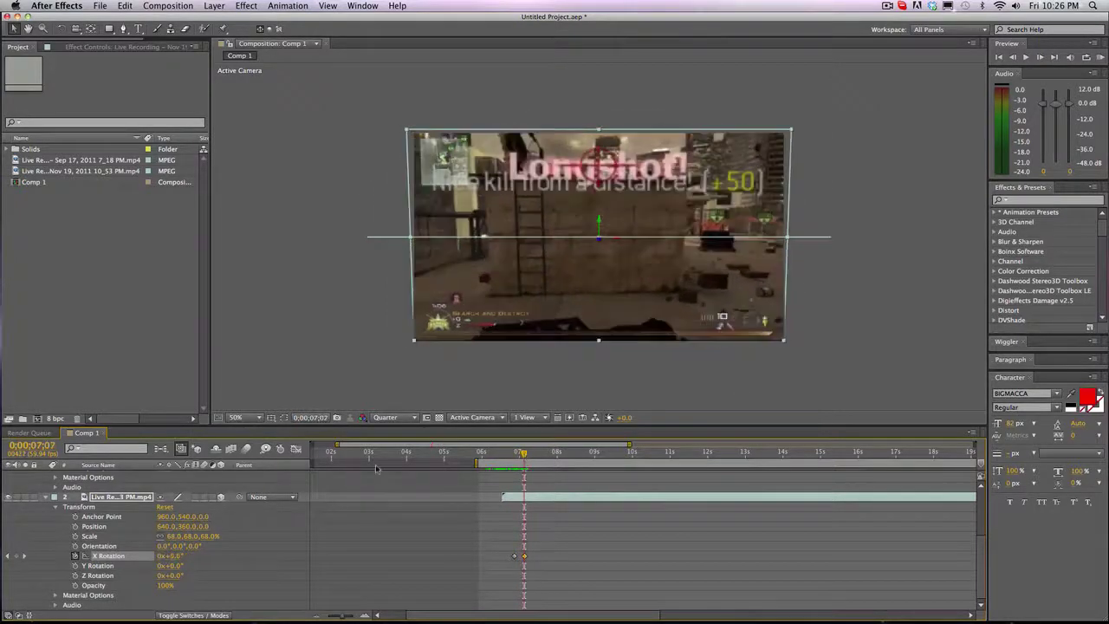
Restore X Rotation to 180° at 7;08 and set the Z Orientation to 180°
left_click(24, 555)
left_click(173, 556)
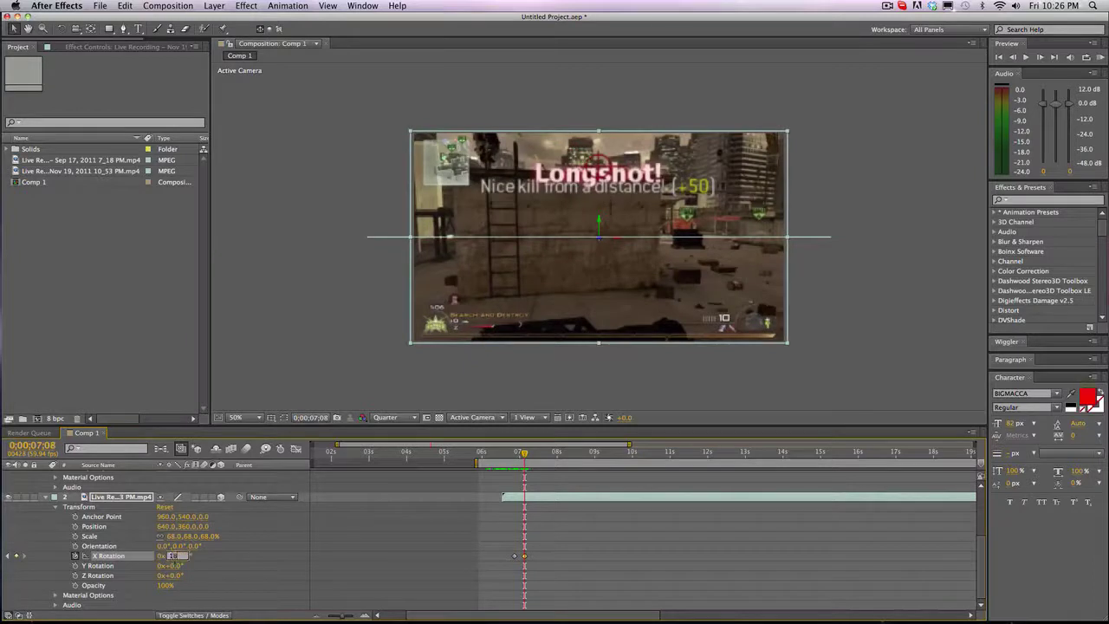
type("180")
key("Return")
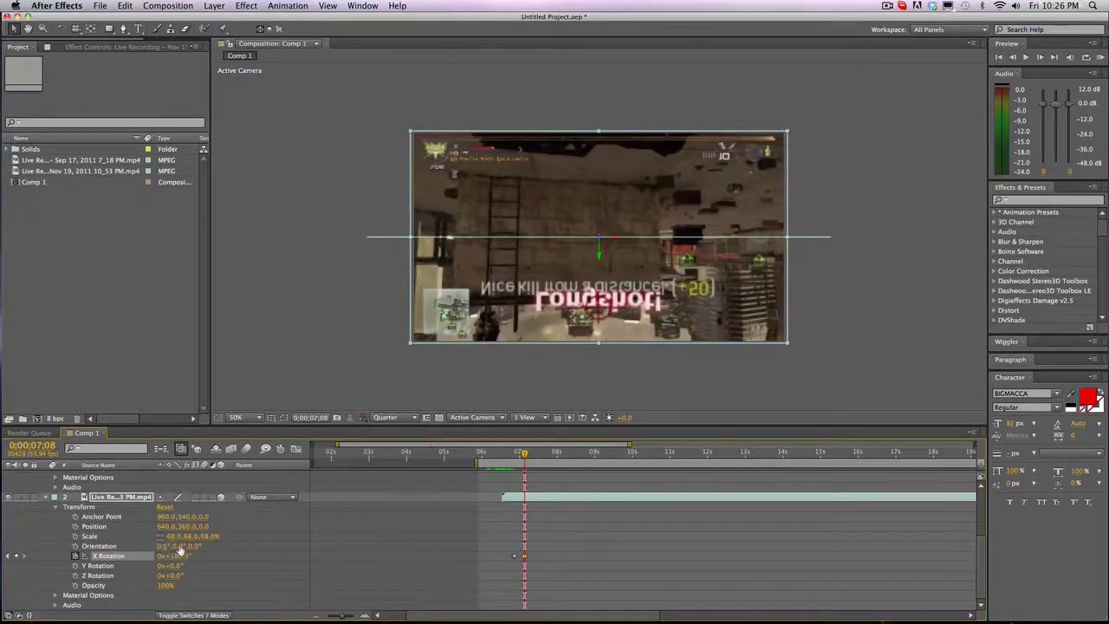
left_click_drag(163, 546, 176, 545)
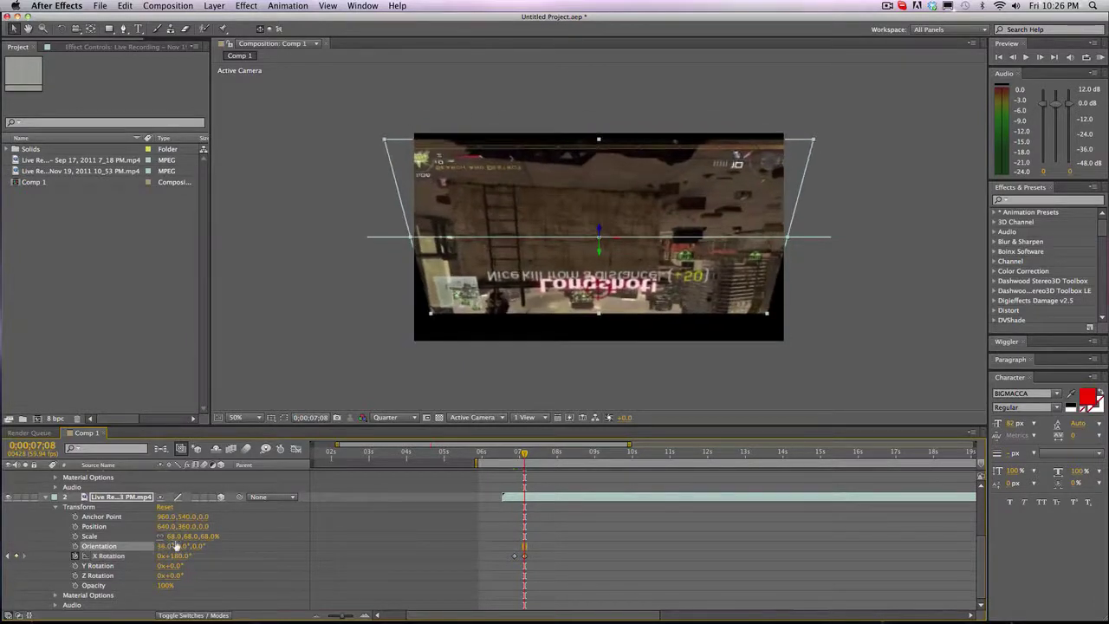
key("ctrl+z")
left_click_drag(195, 545, 299, 546)
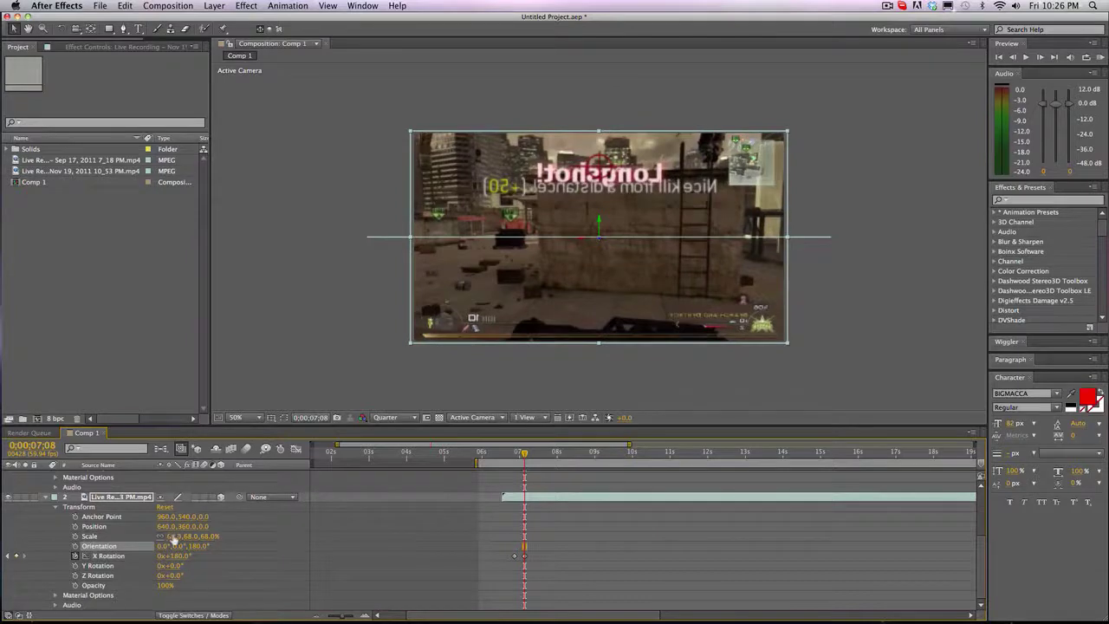
Set the second clip's Orientation Y to 180° (0°, 180°, 180°) and RAM-preview the transition
left_click_drag(179, 546, 275, 553)
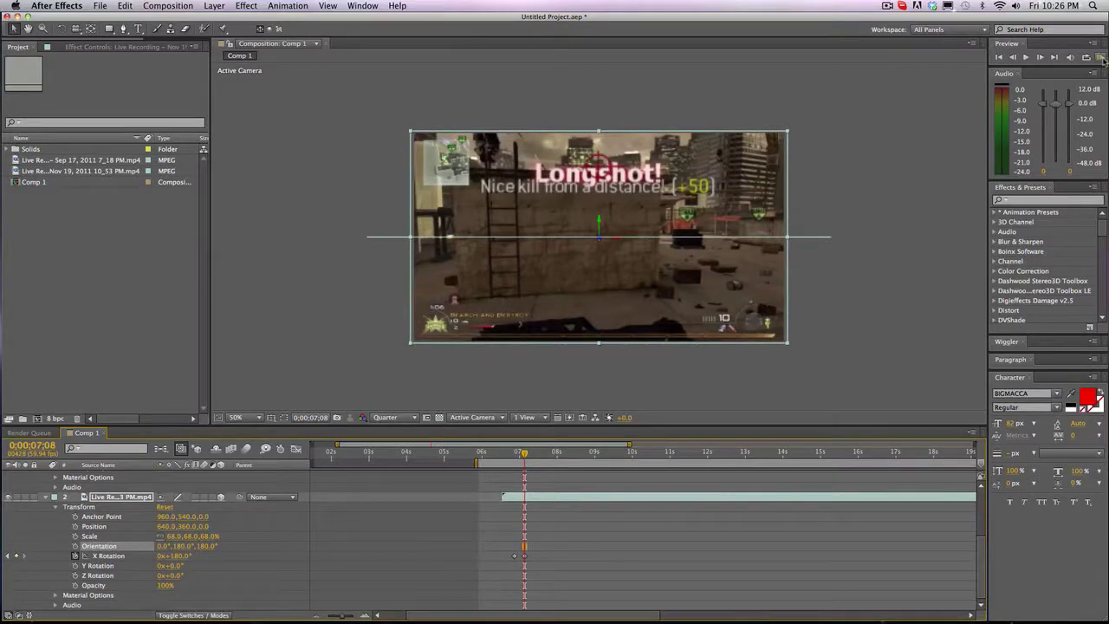
left_click(1100, 57)
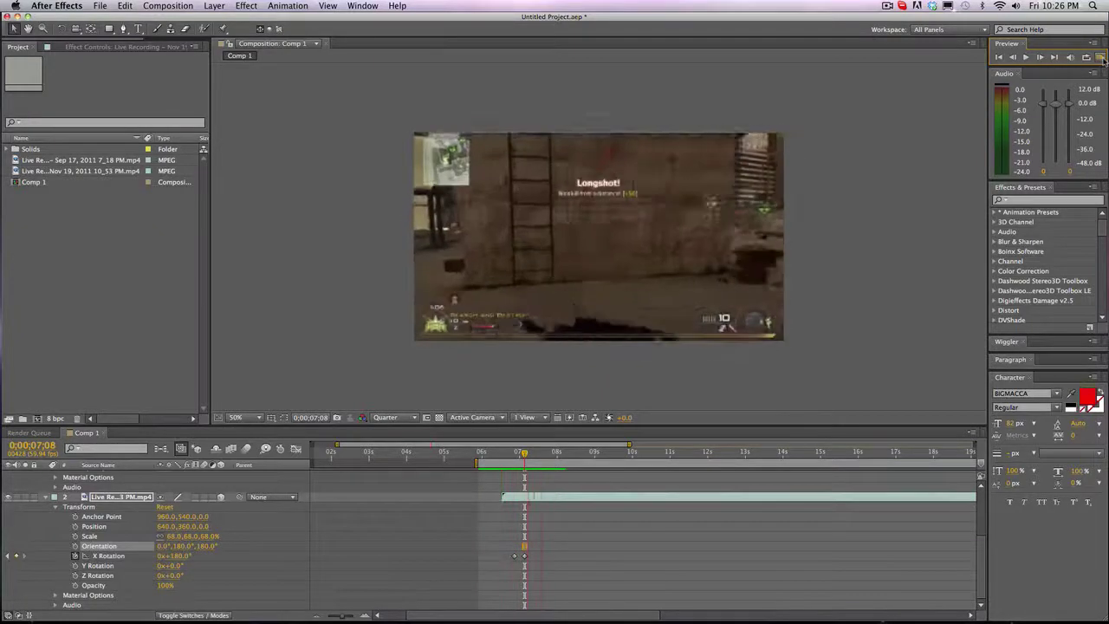
Stop the RAM preview at 0;00;07;08, with the second clip upright and unmirrored
left_click(1102, 58)
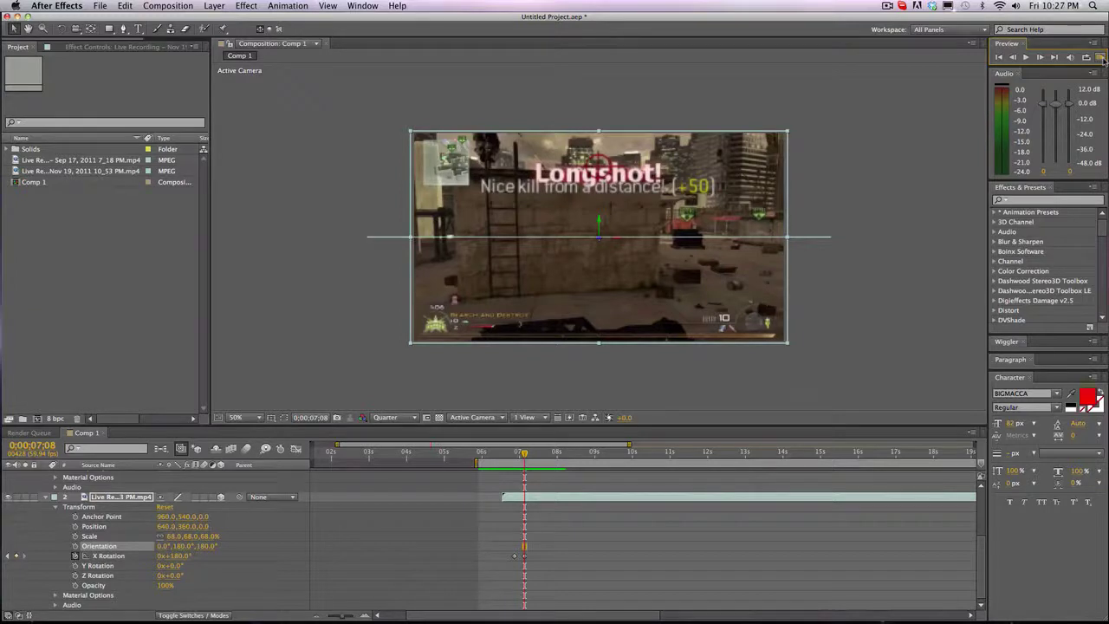
Collapse layers 2 and 1, then scrub through the X-axis flip to 0;00;07;12
left_click(46, 498)
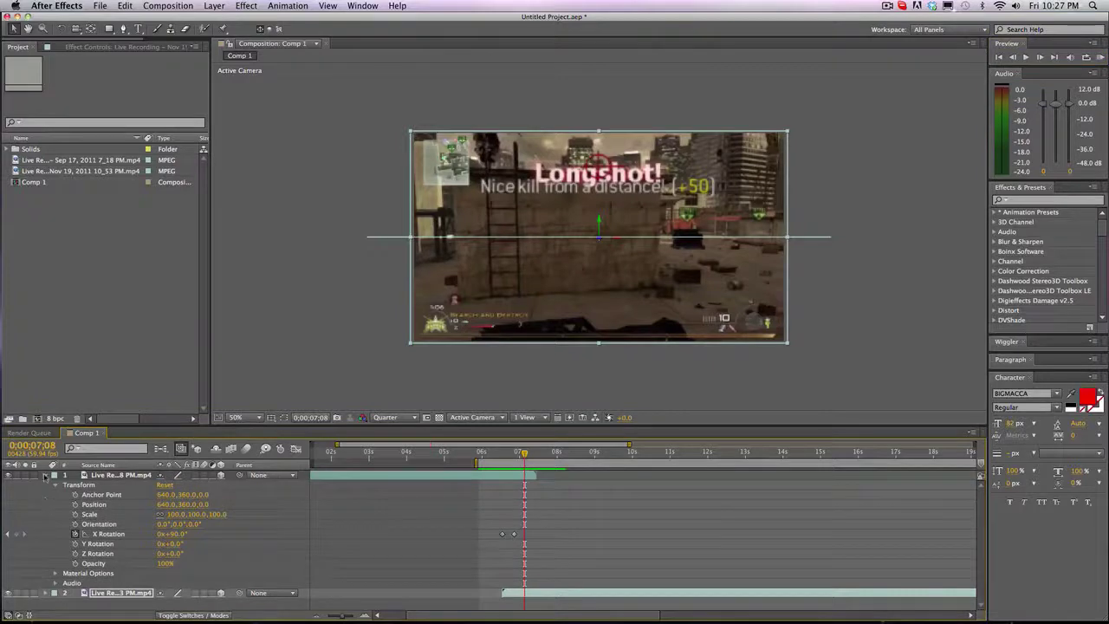
left_click(46, 475)
mouse_move(524, 452)
left_mouse_down()
mouse_move(498, 452)
mouse_move(517, 452)
left_mouse_up()
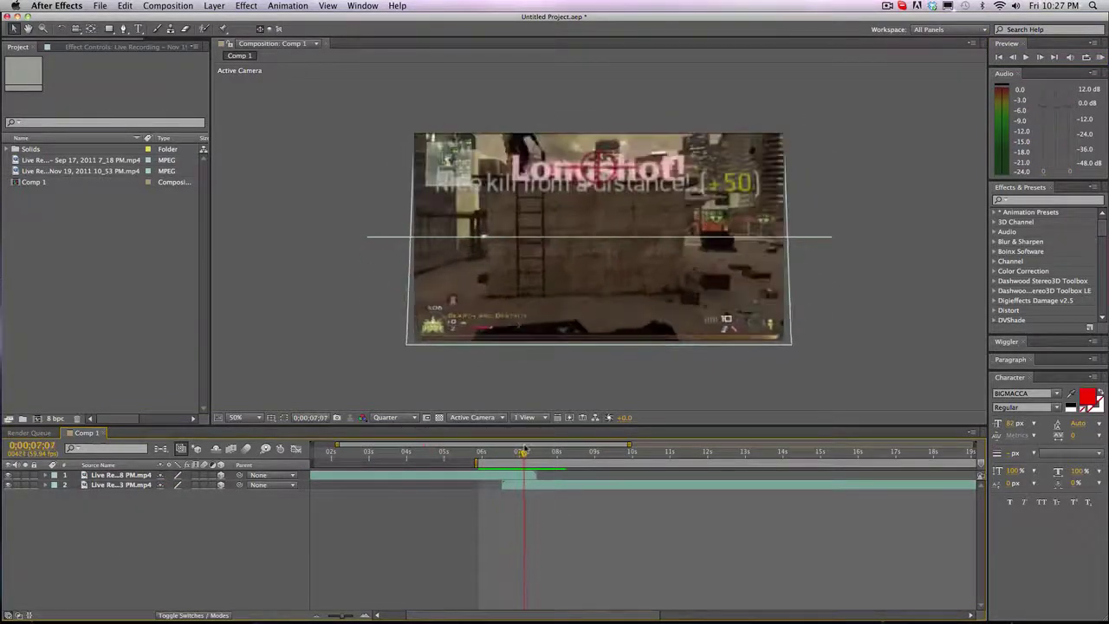
left_click_drag(524, 450, 526, 453)
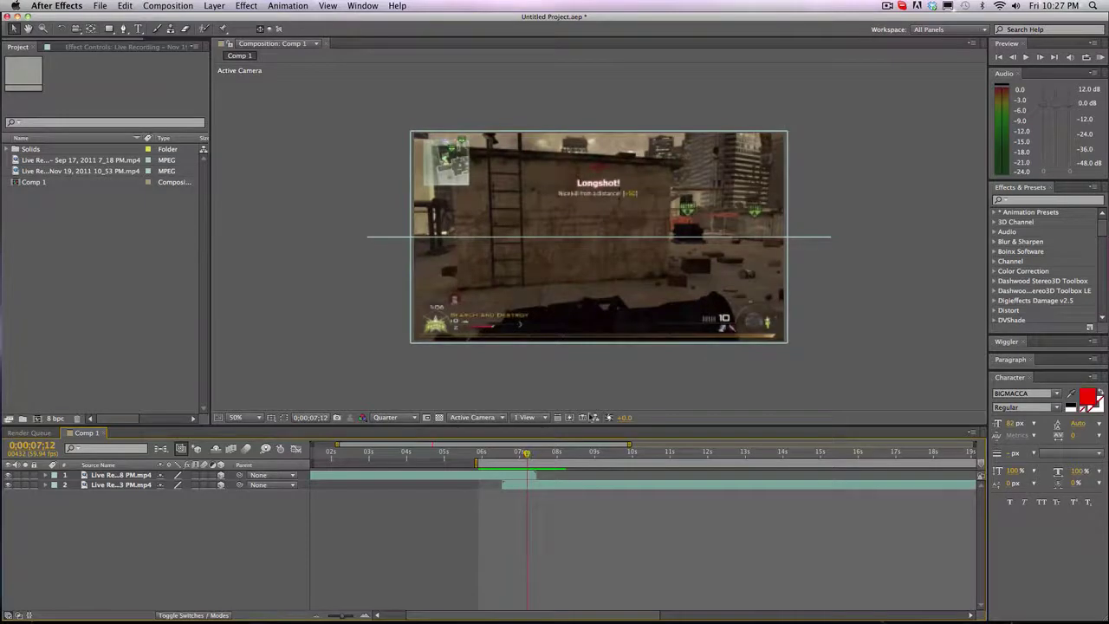
left_click(887, 5)
left_click(886, 5)
left_click(887, 5)
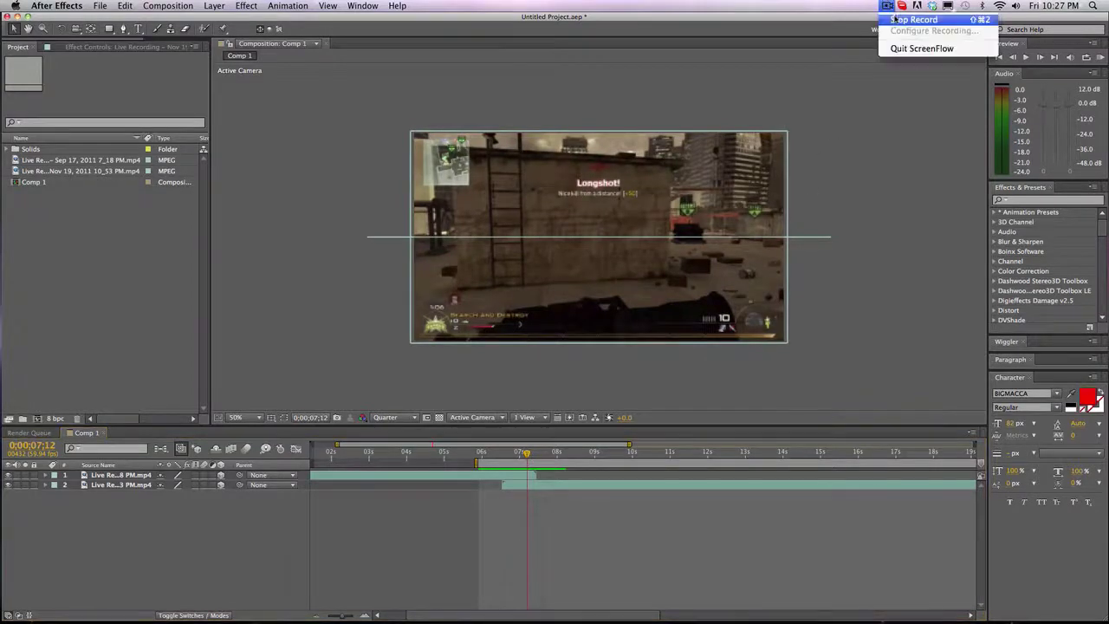